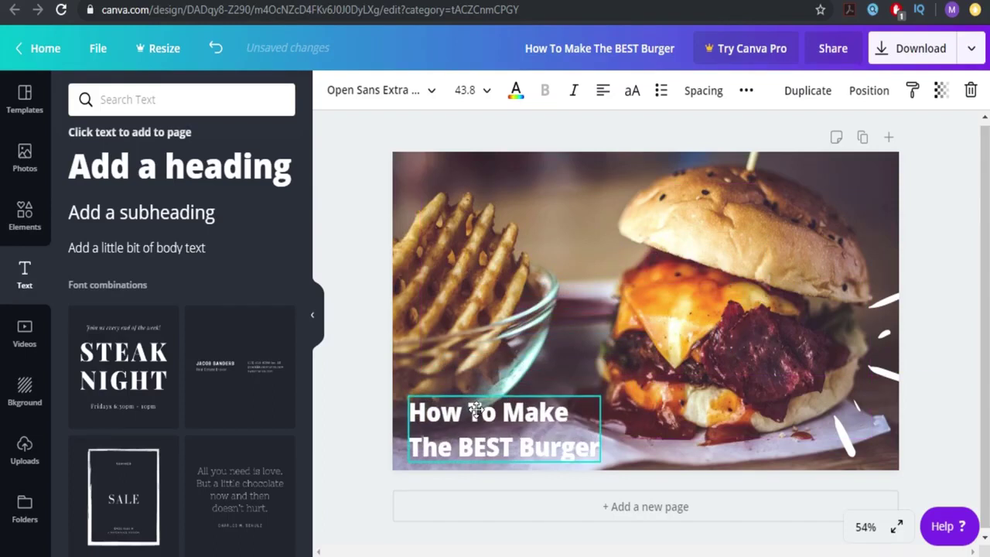
Step: Undo the title's move to the lower-left corner, search the elements for "square" and add a plain filled square to the page
key(ctrl+z)
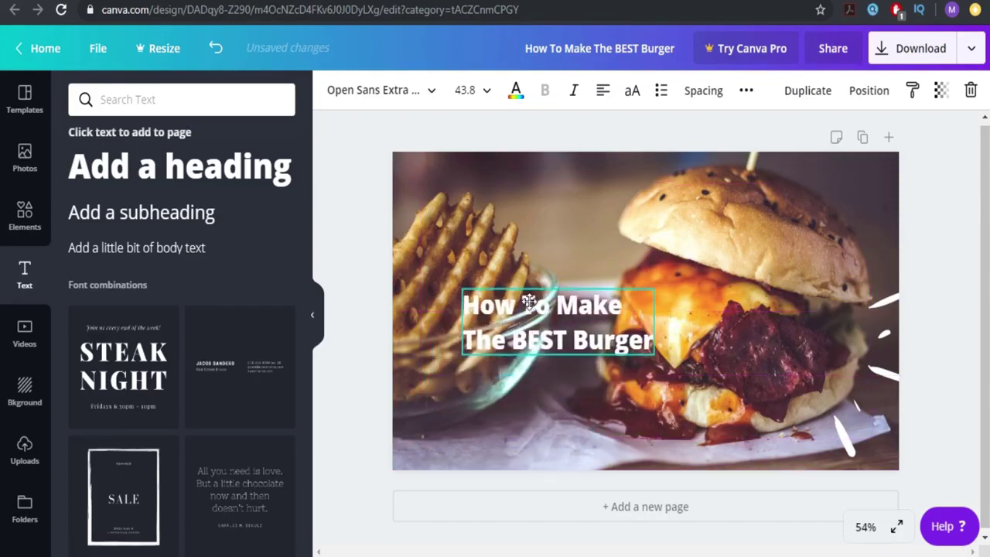
click(26, 236)
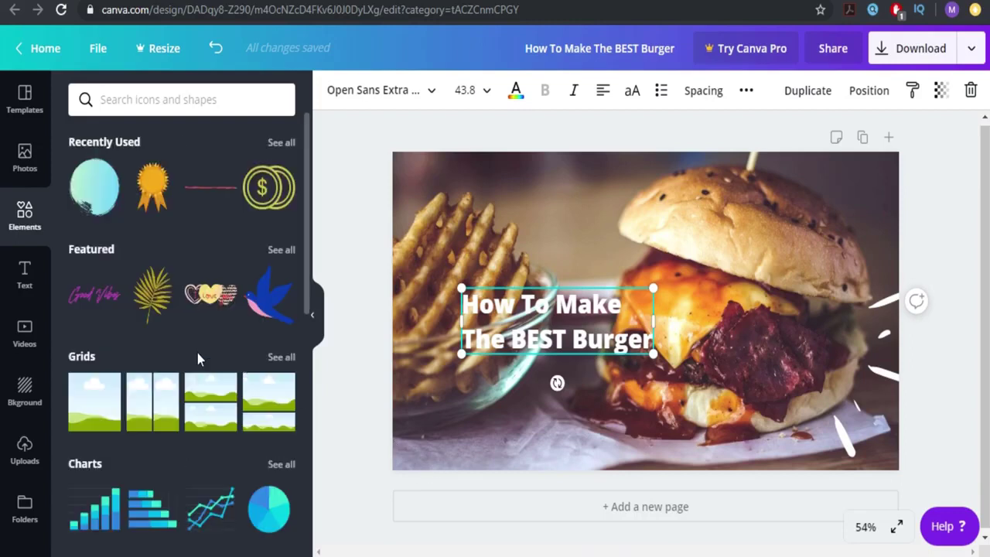
click(157, 107)
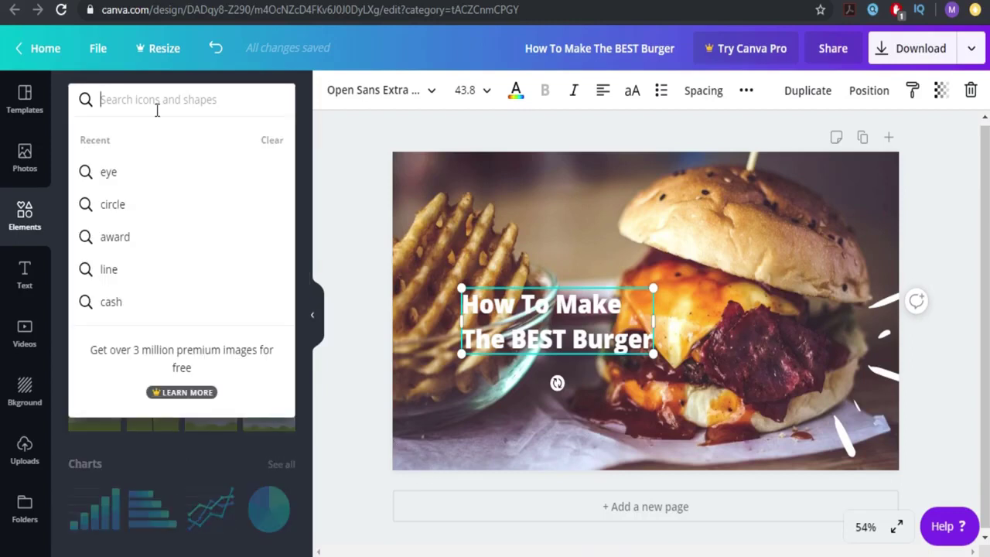
text(square)
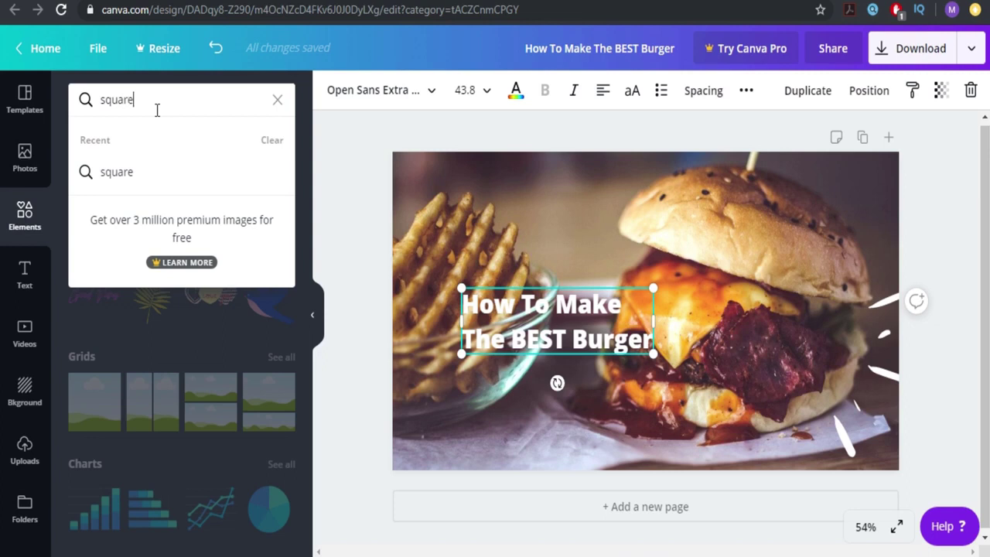
key(Return)
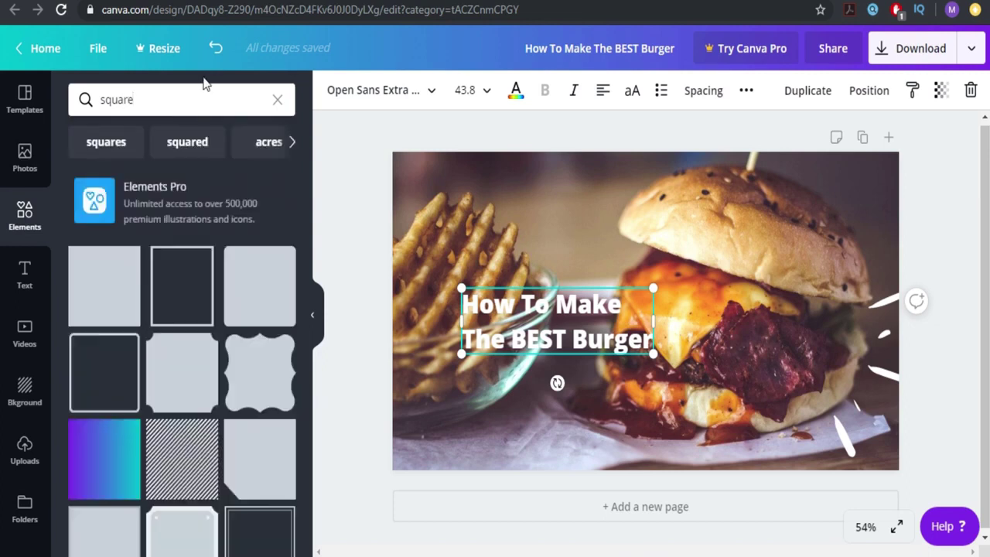
click(120, 279)
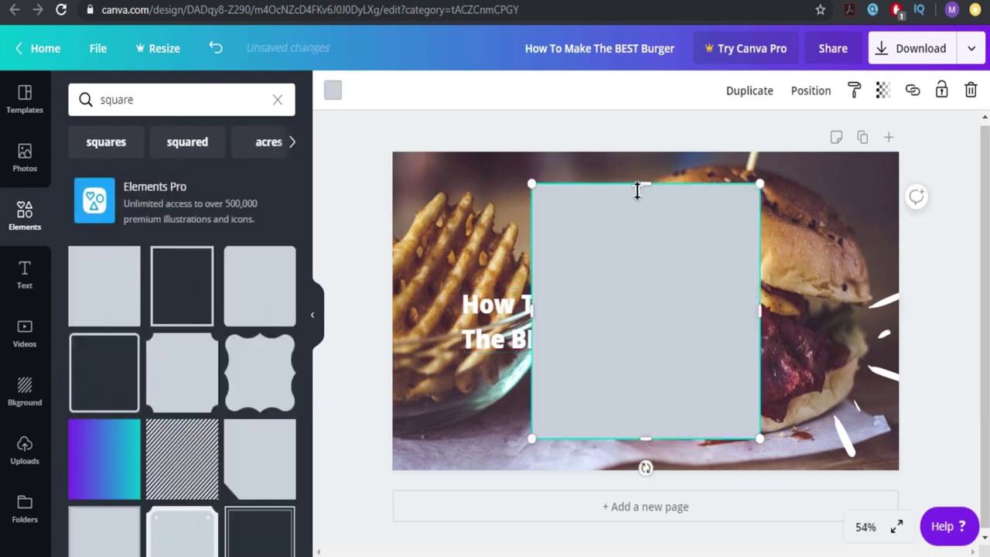
Step: Flatten the square into a wide banner at the lower-left corner of the image and color it black
drag(637, 191, 439, 415)
drag(568, 425, 552, 438)
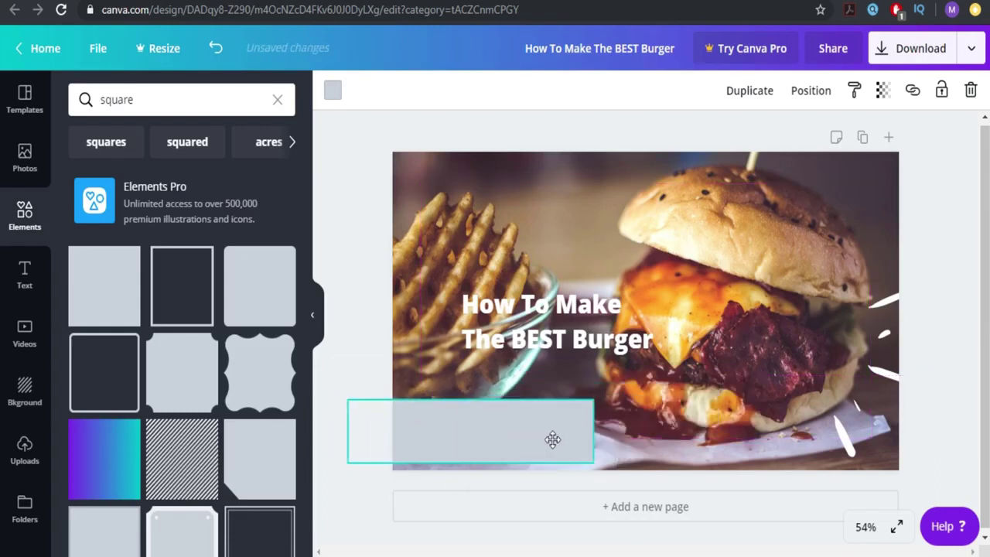
click(332, 90)
click(121, 152)
Step: Place the "How To Make The BEST Burger" title over the black banner and bring it forward in front of it
drag(504, 325, 440, 428)
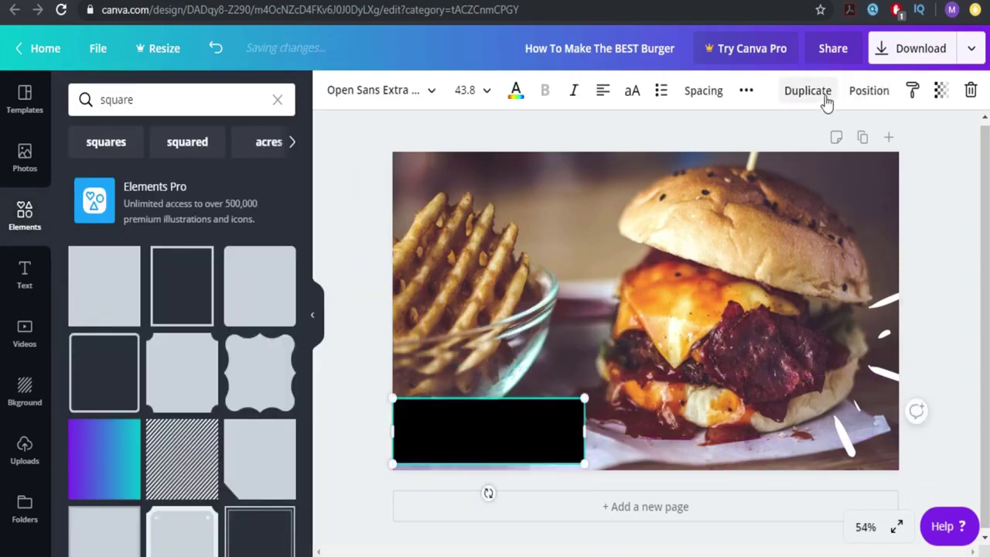
click(852, 96)
click(674, 141)
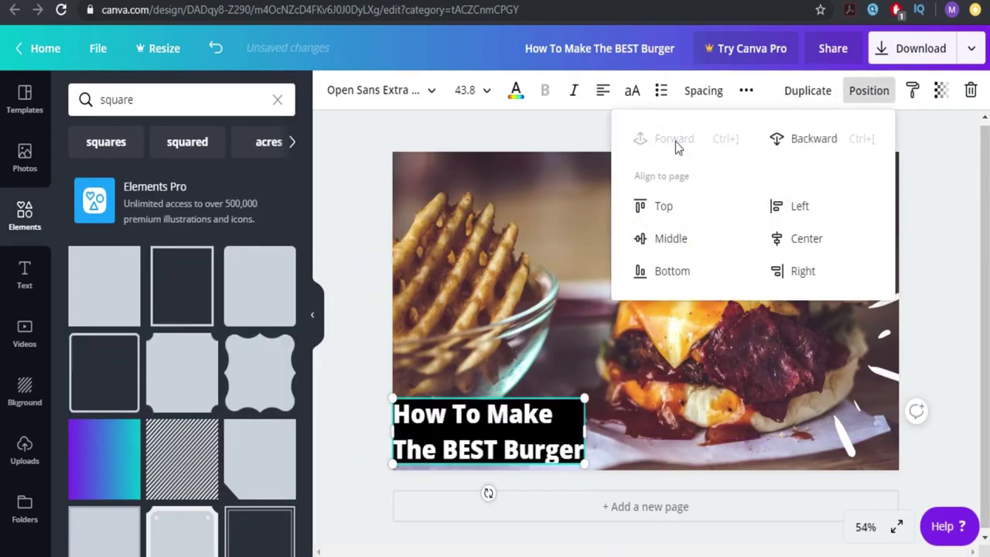
click(422, 343)
click(464, 356)
click(578, 421)
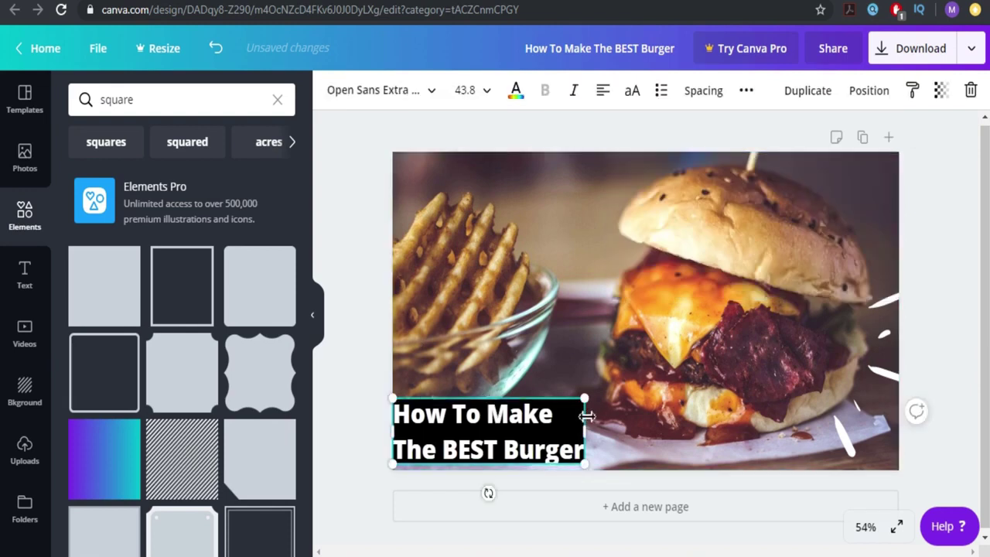
Step: Shrink the title to font size 40.8 and nudge it right to leave a margin inside the black banner
drag(593, 399, 573, 402)
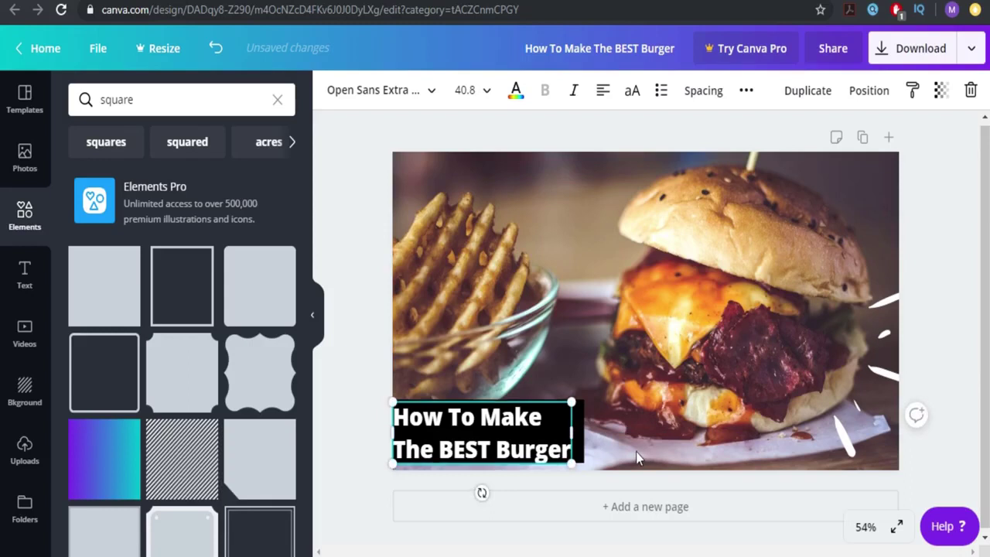
key(Right)
key(Right)
key(Right)
key(Right)
key(Right)
key(Right)
key(Right)
key(Right)
key(Right)
key(Right)
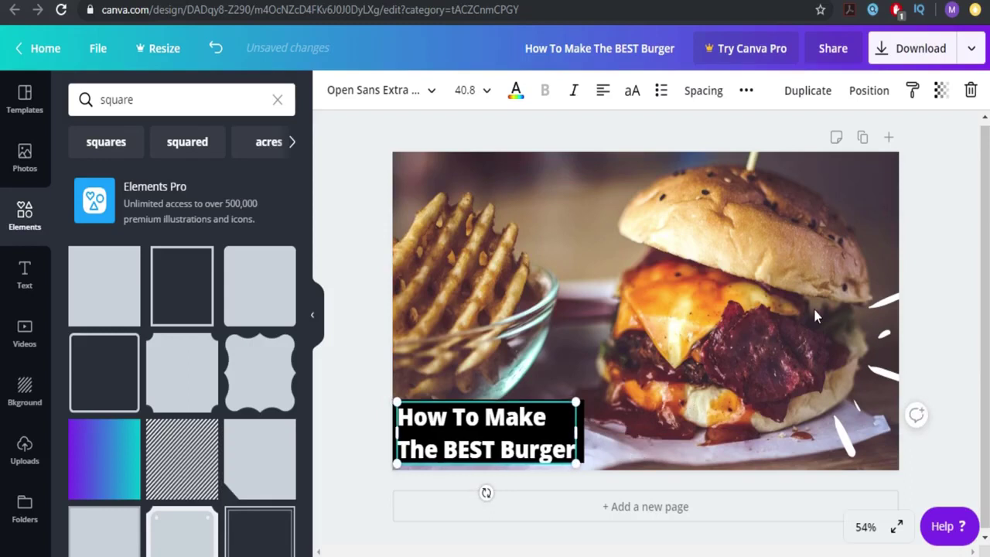
click(914, 303)
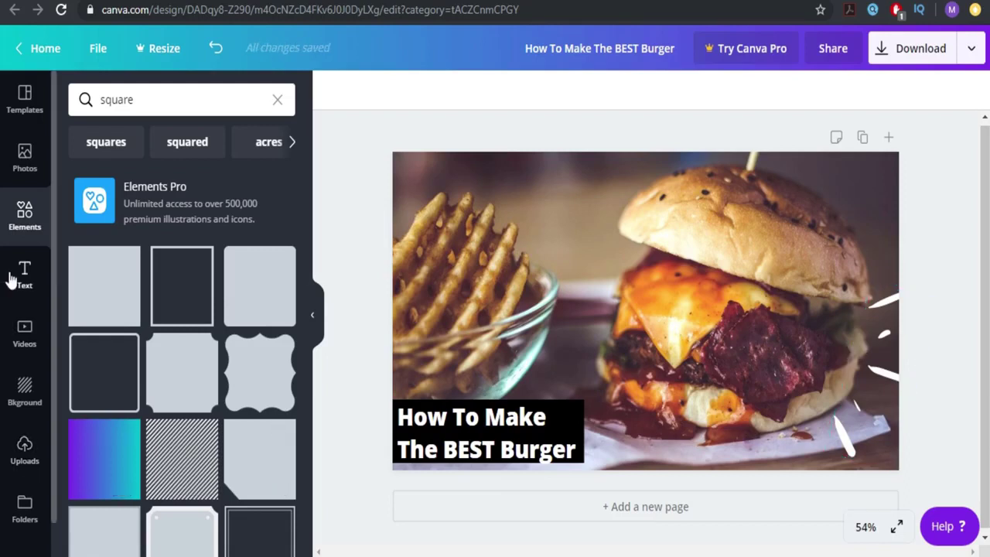
Step: Search the elements for "arrow" and add the free curved white arrow that points right
click(135, 100)
text(qrrow)
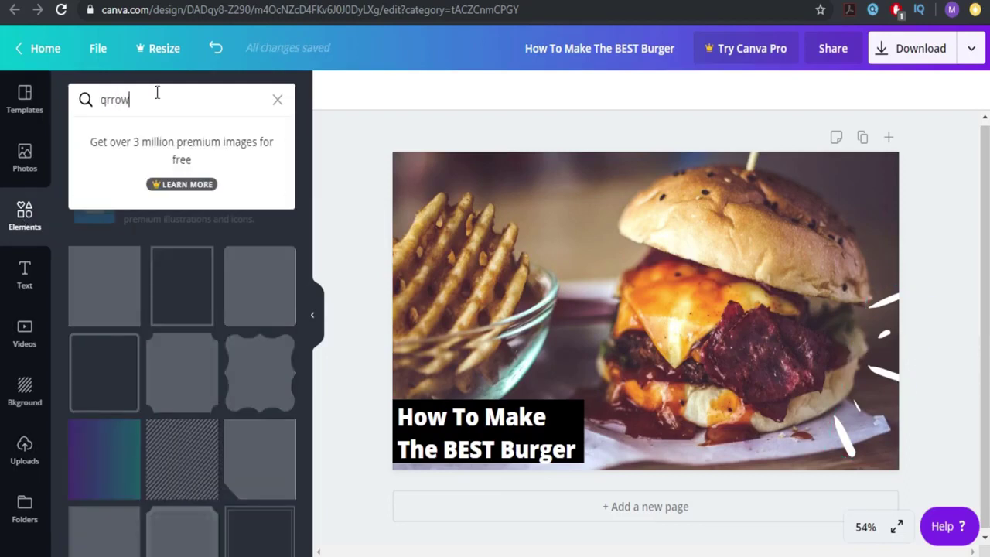
key(Return)
click(157, 92)
text(arrow)
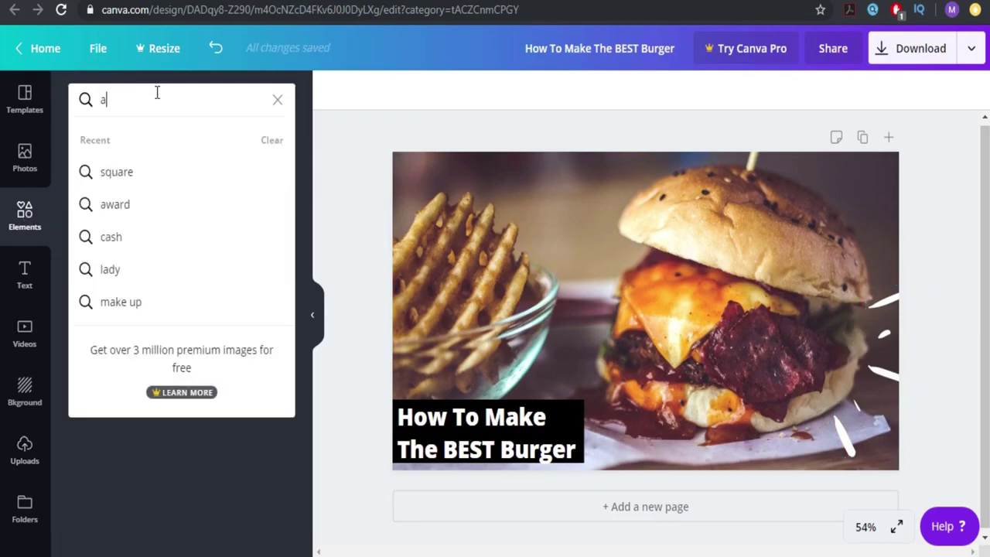
key(Return)
scroll(191, 314, down, 8)
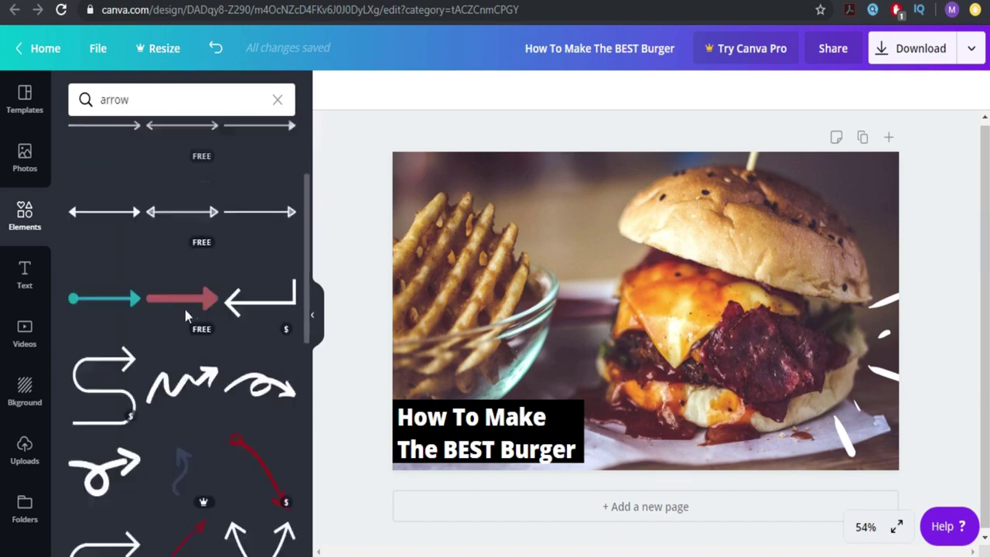
scroll(194, 352, down, 1)
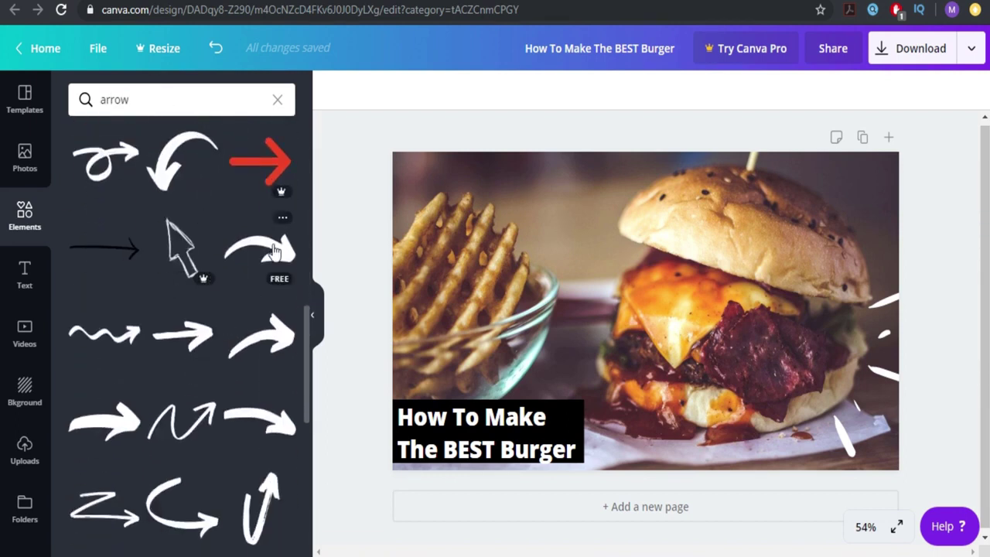
click(259, 247)
Step: Rotate the arrow to about -27°, shrink it and place it above the title banner pointing at the burger
drag(645, 429, 700, 412)
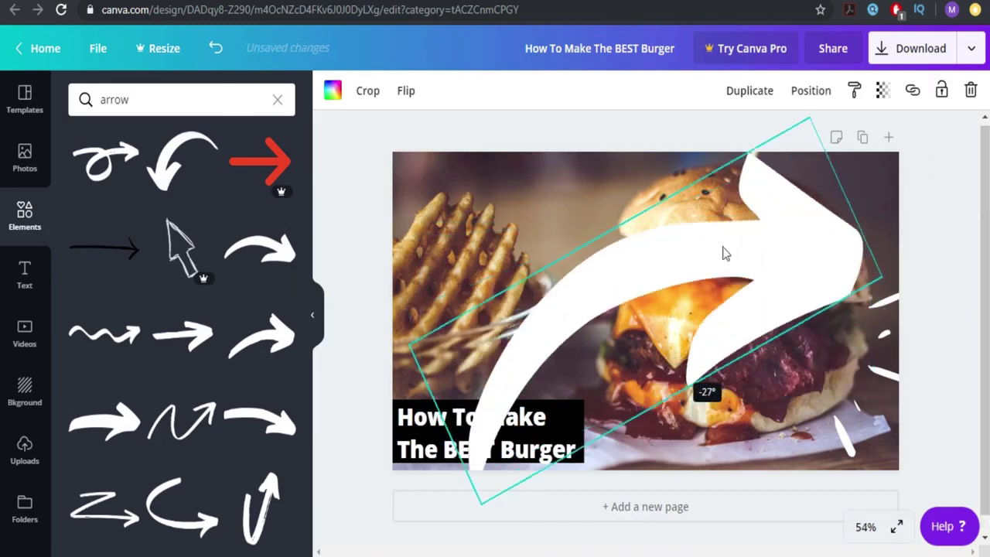
drag(807, 116, 584, 385)
drag(572, 429, 580, 358)
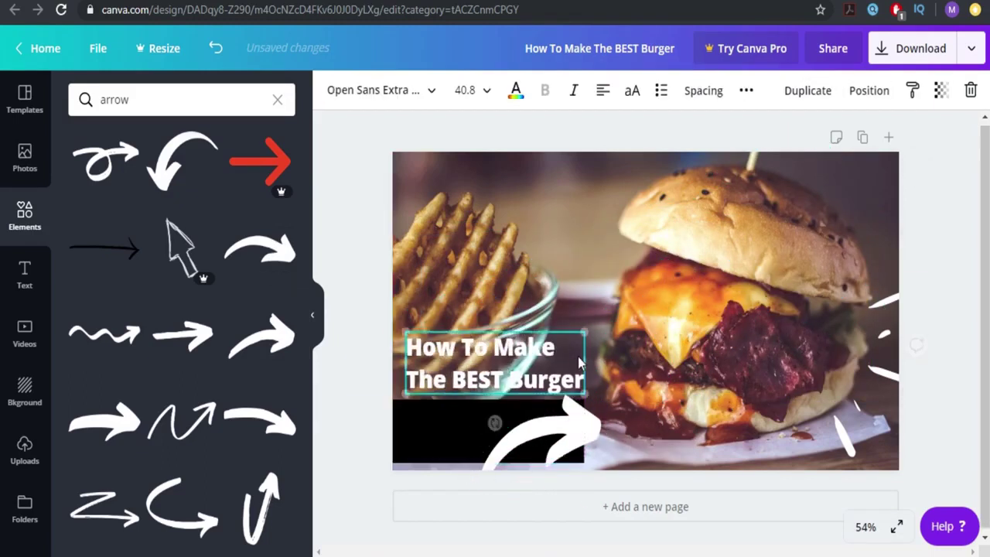
key(ctrl+z)
drag(600, 446, 597, 343)
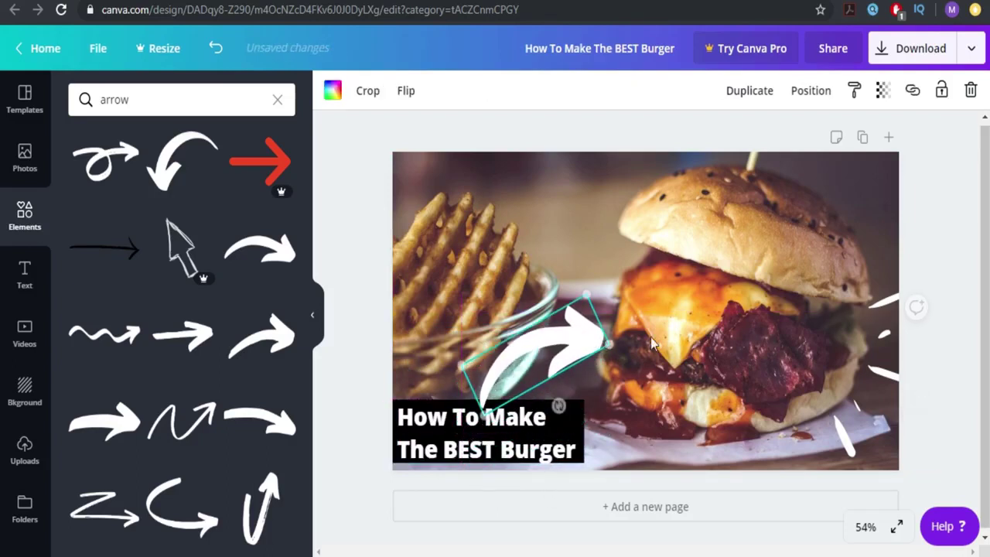
click(937, 240)
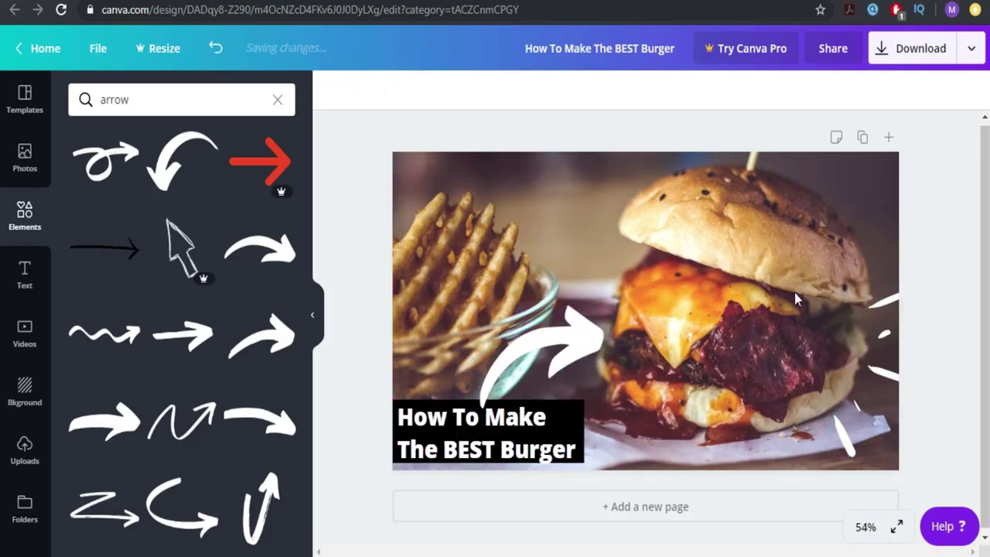
Step: Make the arrow slightly smaller and set it just above the banner with its tip touching the burger
click(566, 361)
drag(590, 294, 580, 347)
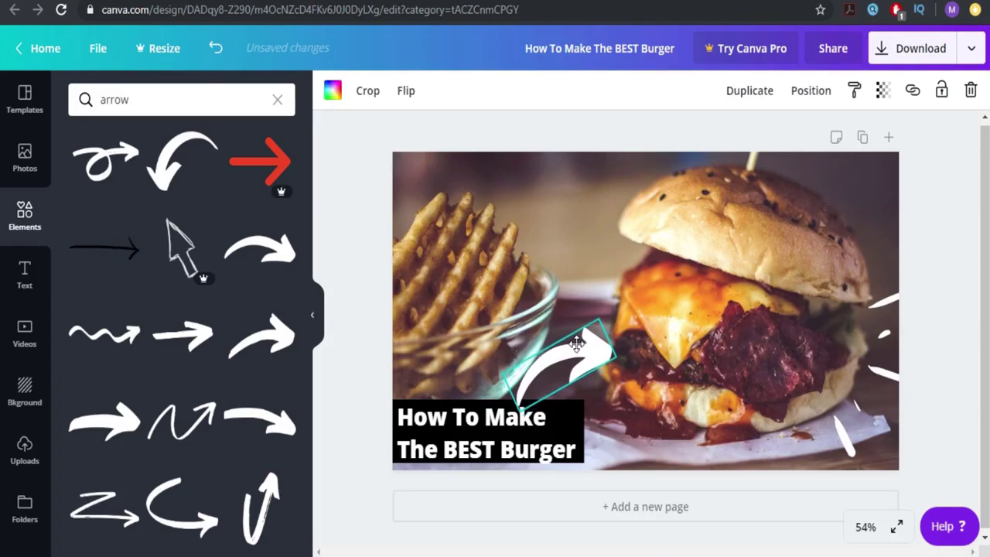
click(934, 299)
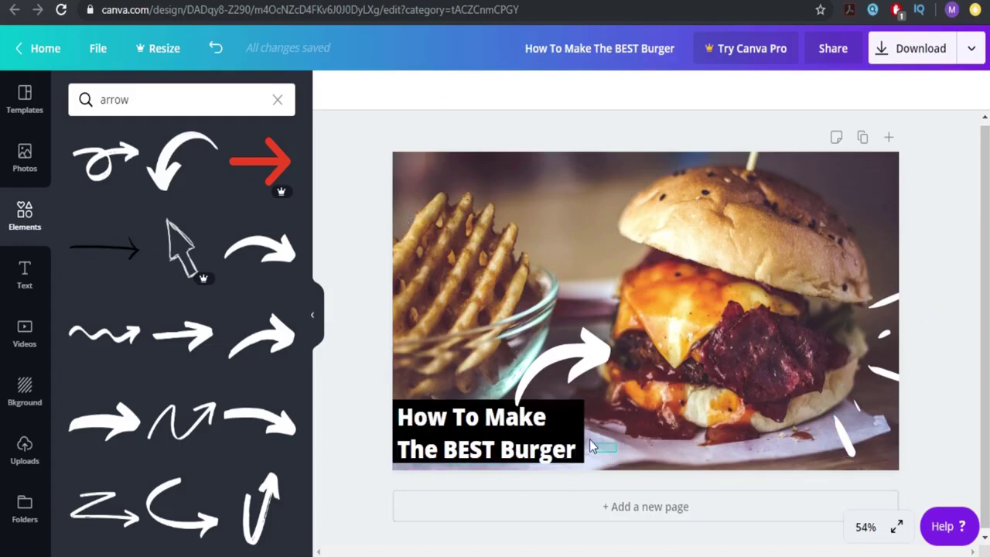
Step: Shift the title and its black banner right together, and move the arrow slightly left so its tip meets the burger's edge
mouse_move(589, 443)
mouse_down()
mouse_move(541, 422)
mouse_move(506, 375)
mouse_move(501, 386)
mouse_move(557, 445)
mouse_move(594, 441)
mouse_move(581, 438)
mouse_up()
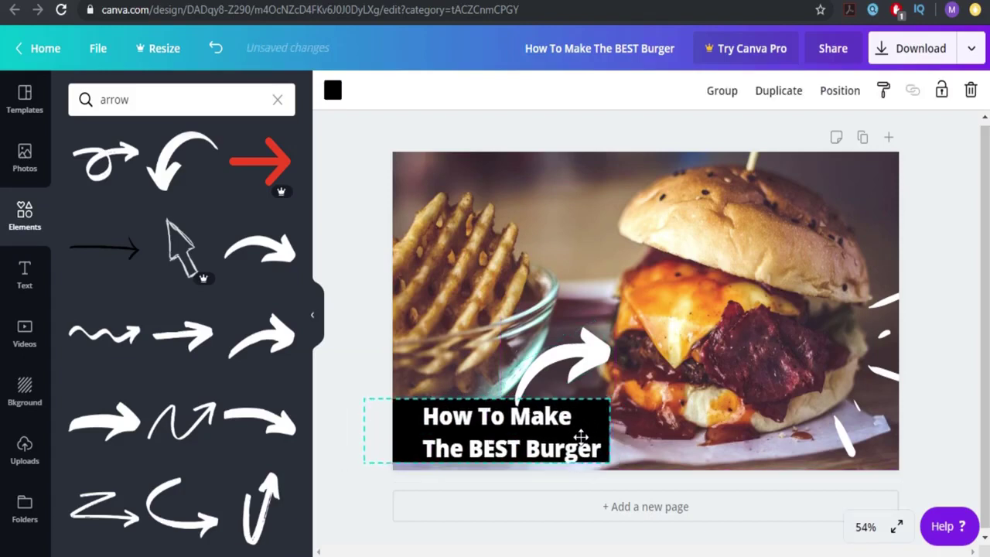
click(580, 363)
drag(580, 363, 566, 378)
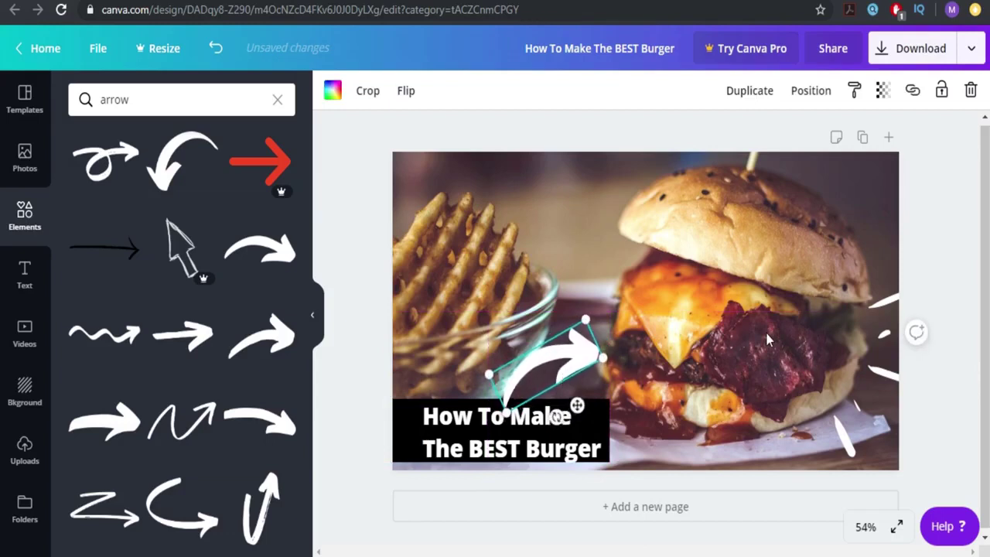
click(960, 243)
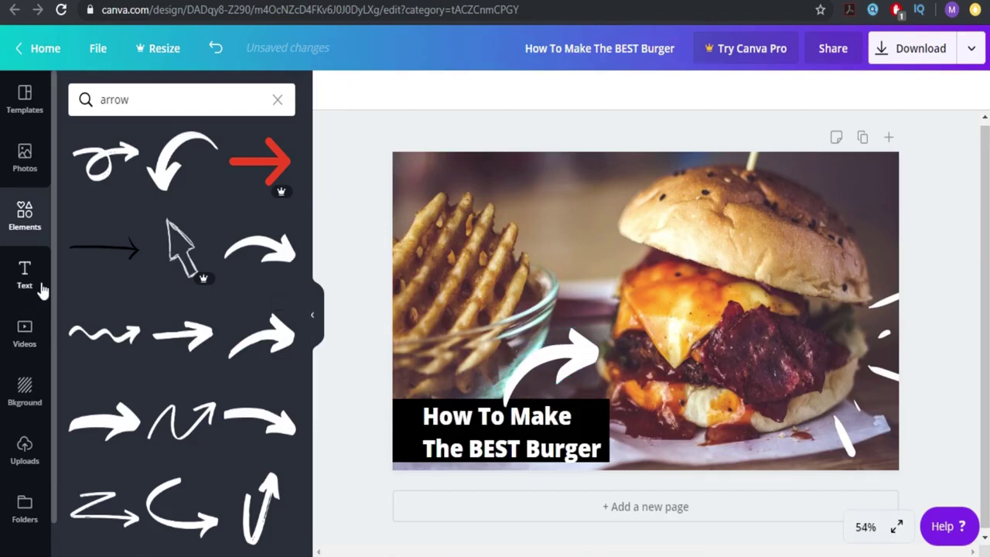
Step: Search the elements for "square" again and add another plain filled square to the page
click(177, 106)
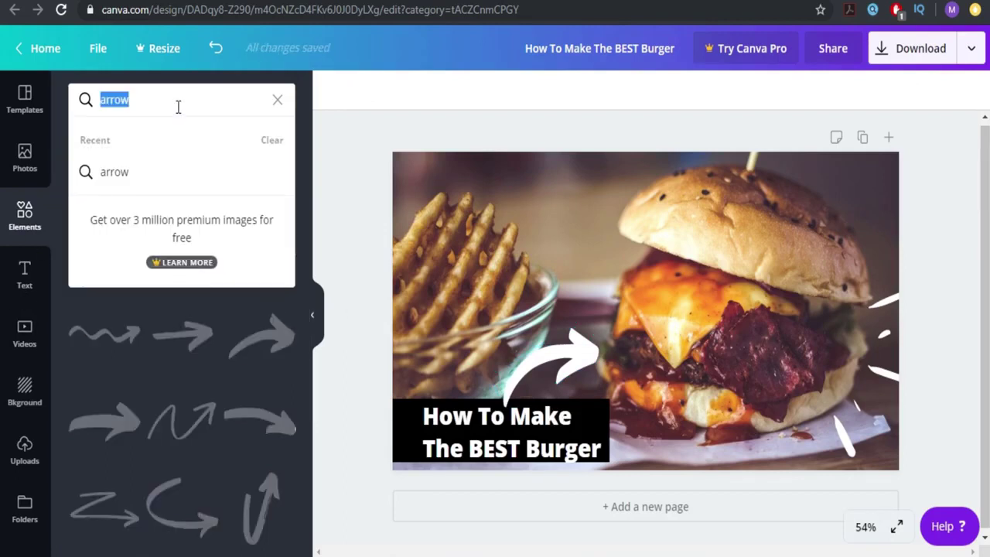
text(square)
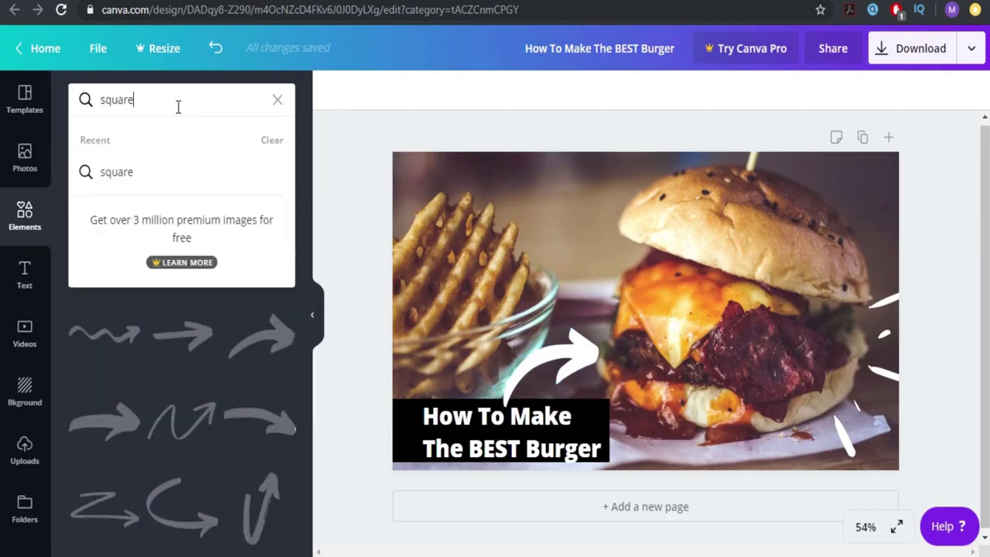
key(Return)
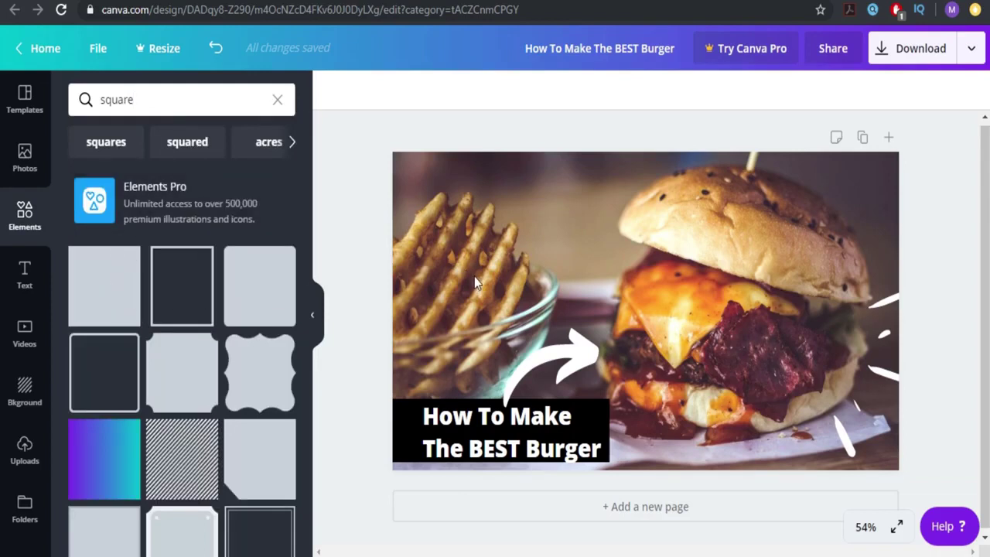
click(106, 287)
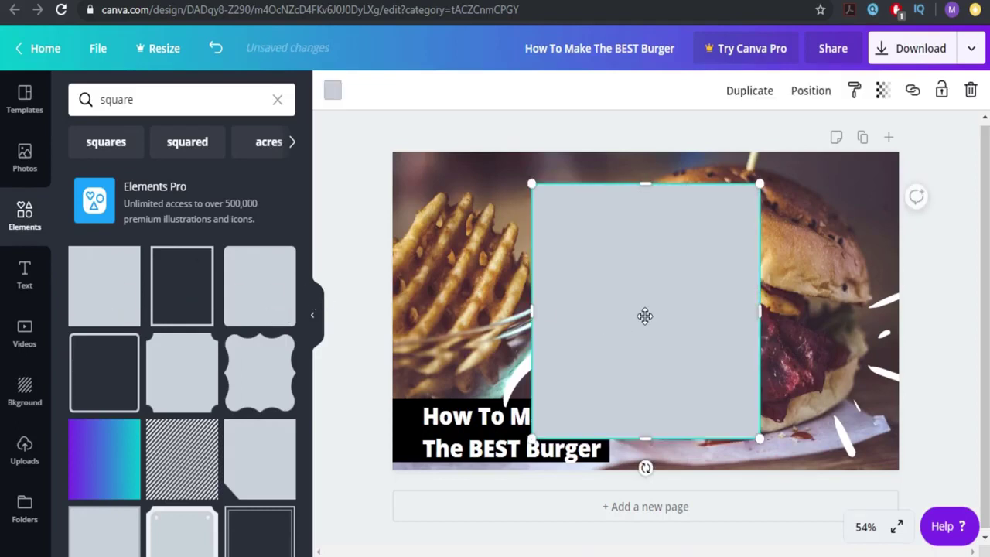
Step: Stretch the new square beyond the page's full height and narrow it to a thin vertical strip along the image's right edge
drag(645, 315, 723, 316)
drag(715, 181, 727, 144)
drag(724, 445, 723, 486)
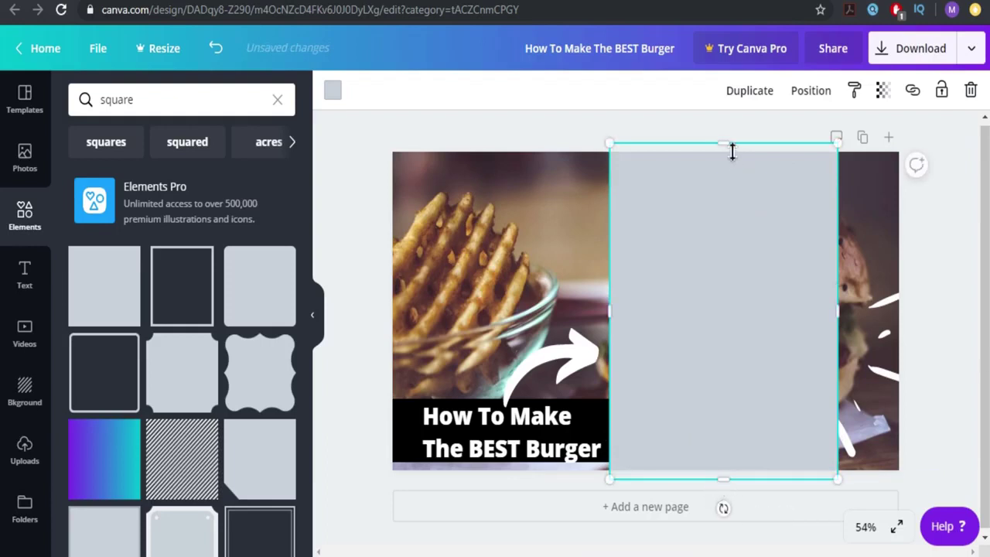
drag(604, 316, 894, 307)
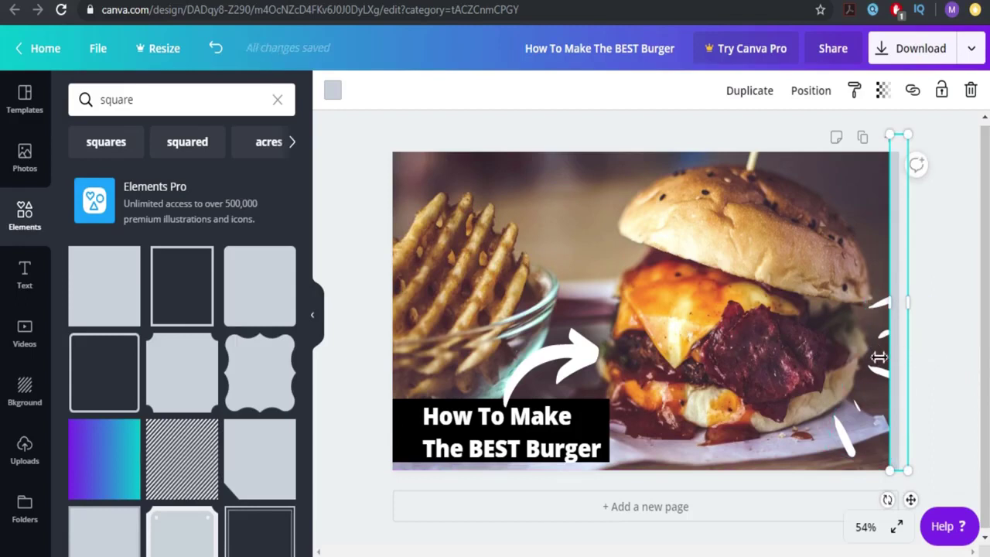
Step: Nudge the thin vertical strip slightly right so less of it covers the image edge
key(Right)
key(Right)
key(Right)
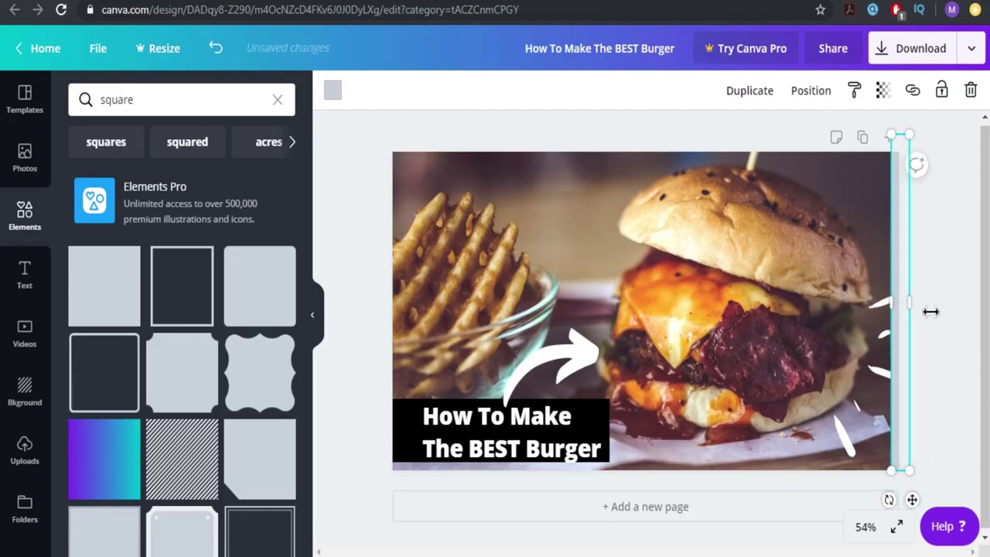
key(Right)
key(Right)
key(Right)
key(Left)
key(Left)
key(Left)
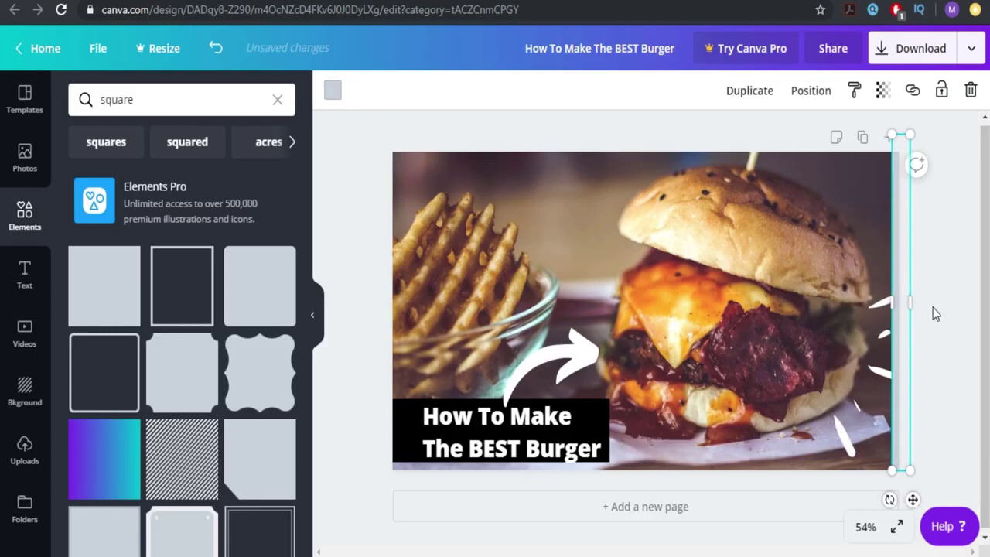
Step: Recolor the thin vertical strip along the image's right edge with the default yellow
click(333, 90)
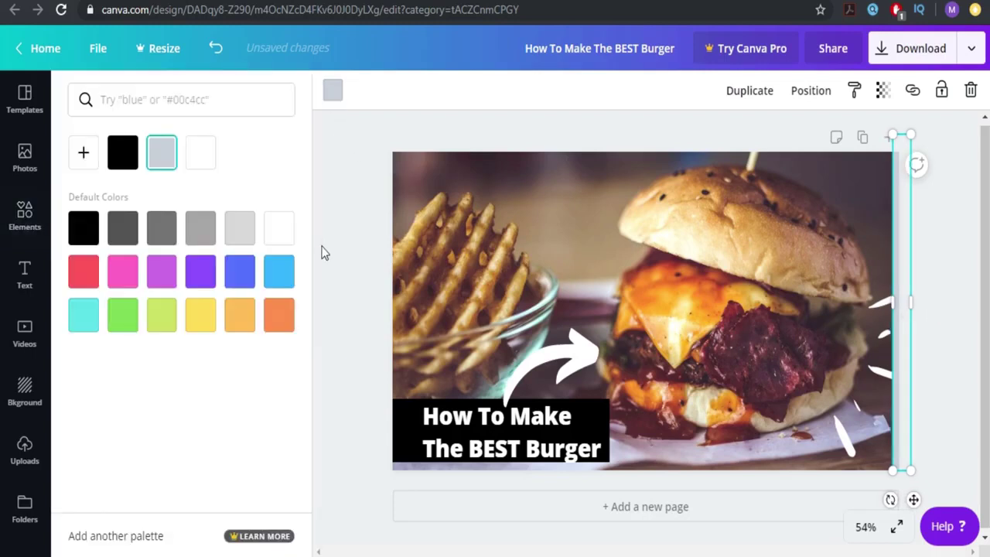
click(124, 152)
click(199, 317)
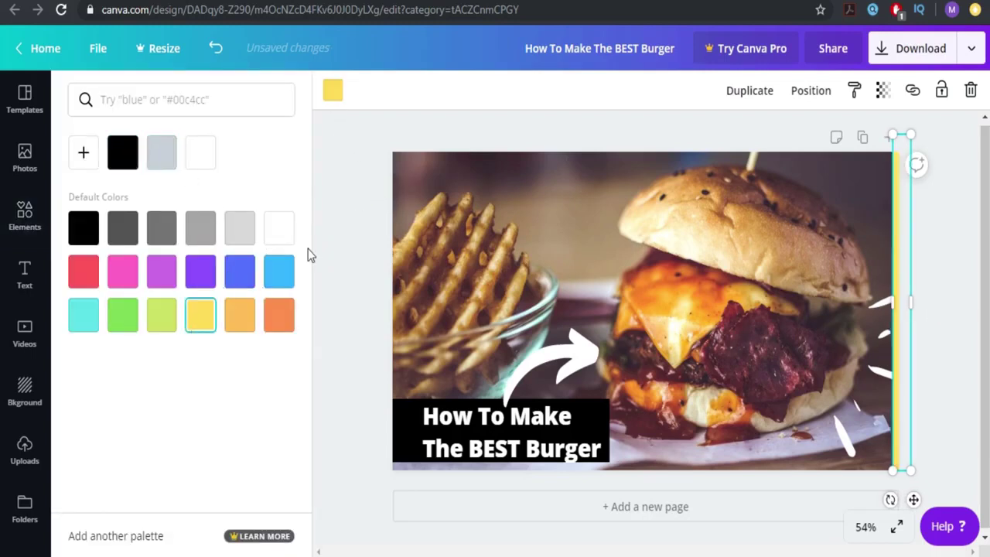
click(356, 186)
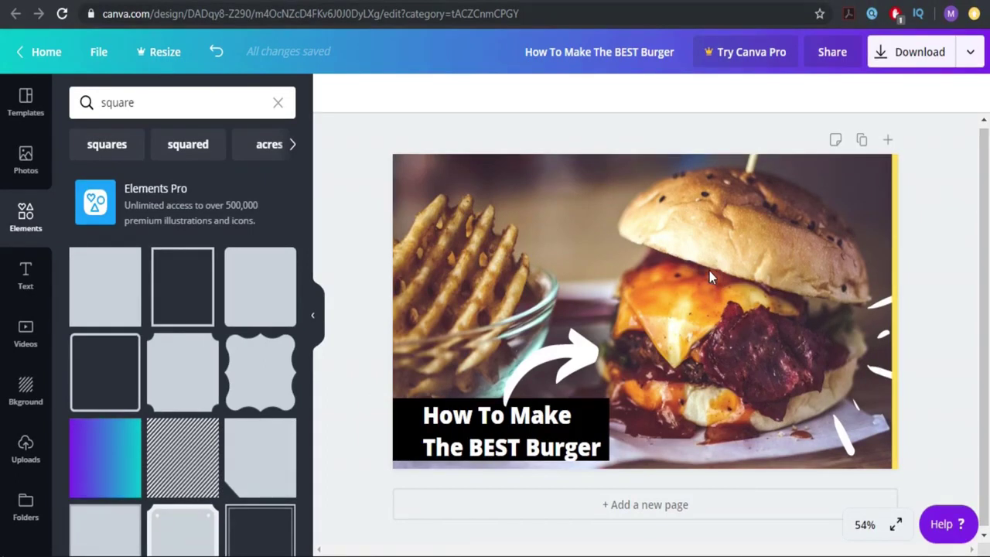
Step: Duplicate the yellow vertical strip and place the copy along the image's left edge as a matching border
click(895, 249)
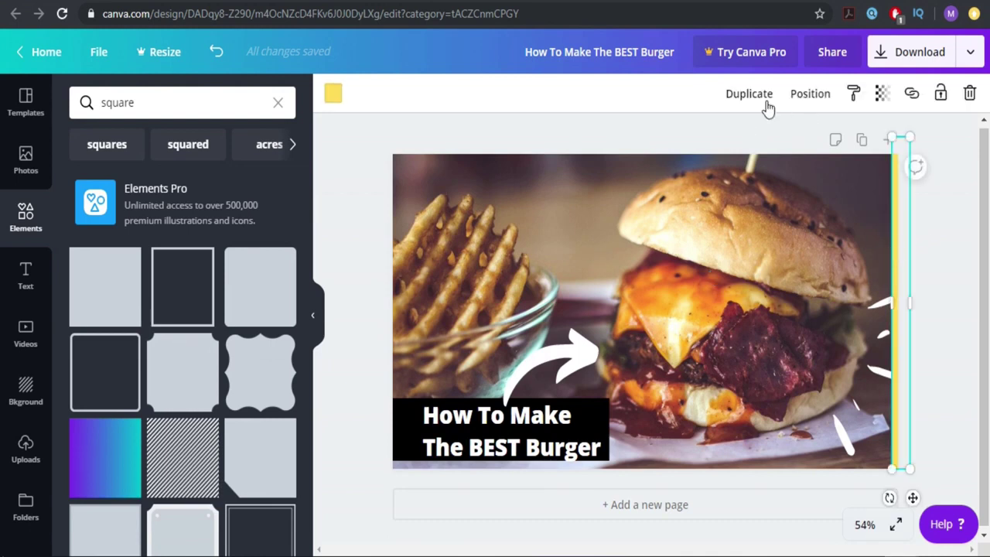
click(764, 98)
drag(905, 294, 392, 294)
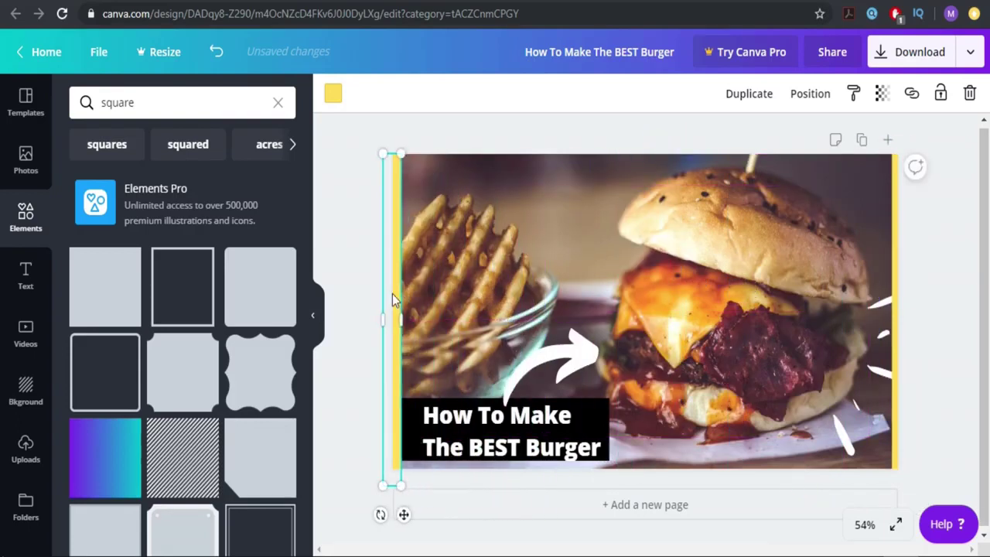
click(477, 151)
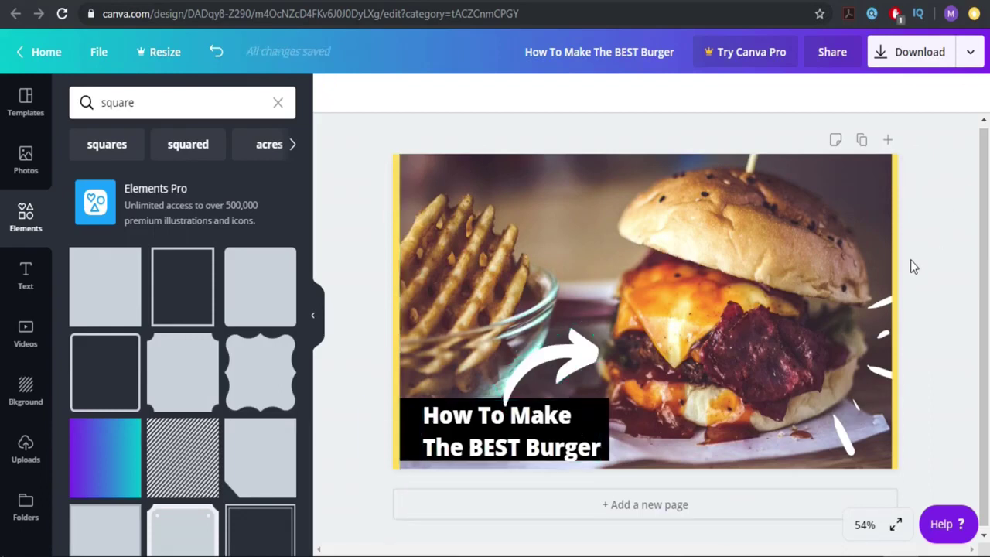
Step: Delete the white accent strokes around the lower right side of the burger
click(849, 402)
key(Delete)
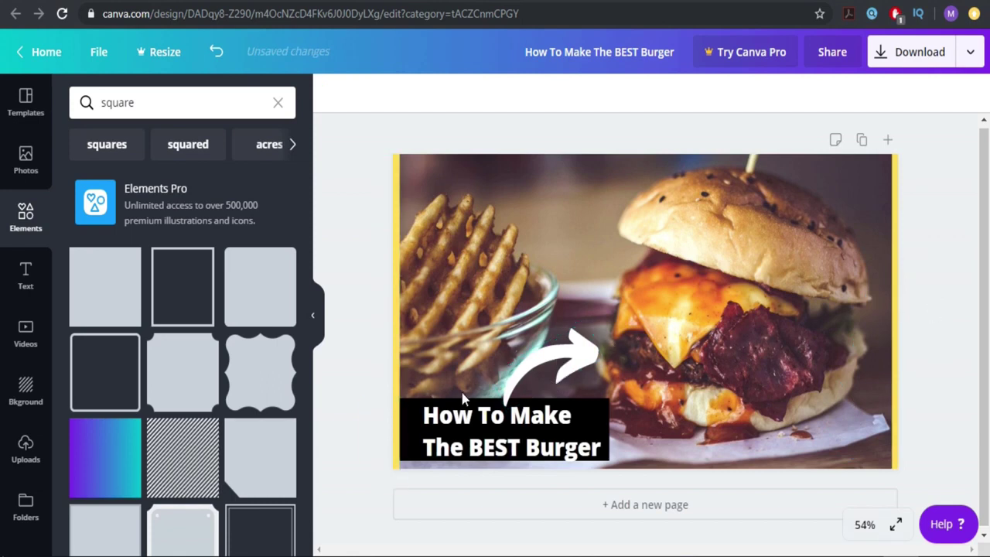
Step: Shrink the white arrow and nudge it right so its tip reaches the burger's edge
click(576, 362)
drag(591, 312, 582, 339)
key(Right)
key(Right)
key(Right)
key(Right)
key(Right)
key(Right)
key(Right)
key(Right)
key(Right)
key(Right)
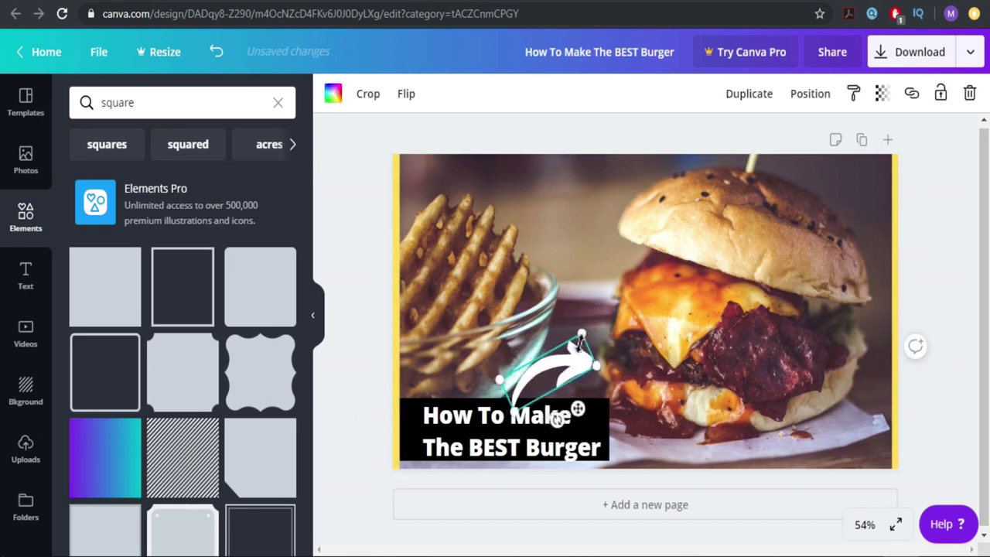
key(Right)
key(Right)
key(Right)
key(Right)
key(Right)
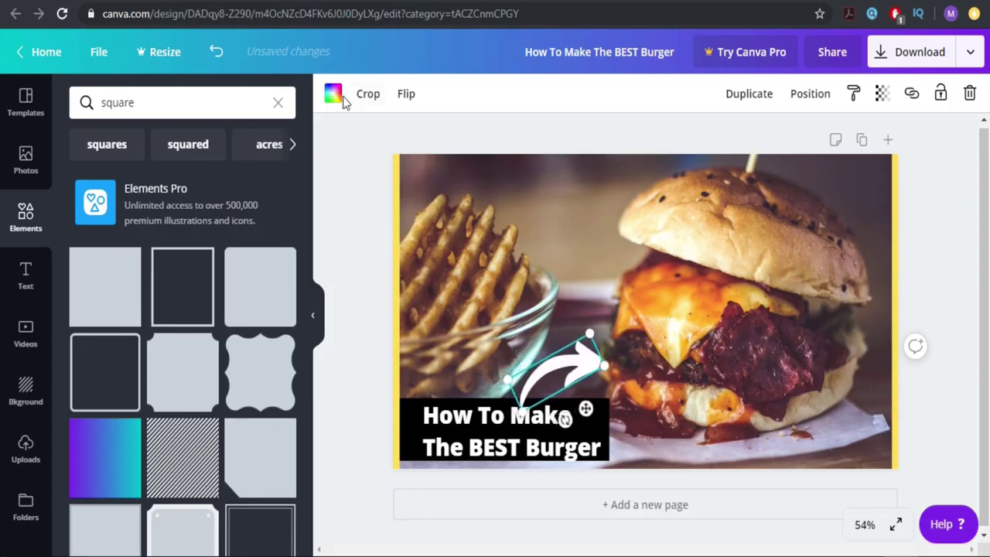
Step: Recolor the arrow yellow, adjusting it to the brighter custom shade #f7ff59
click(333, 94)
click(200, 306)
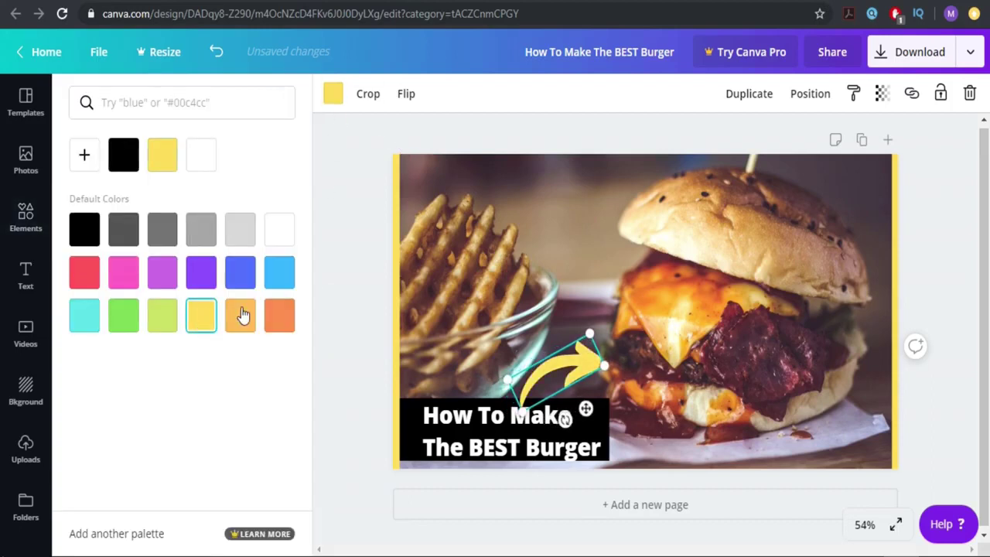
click(375, 272)
click(577, 374)
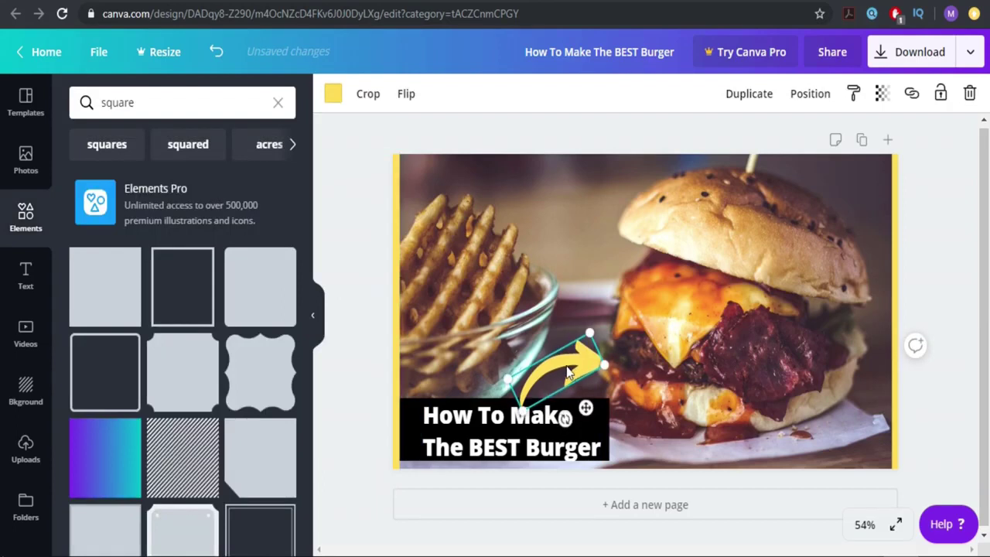
click(332, 99)
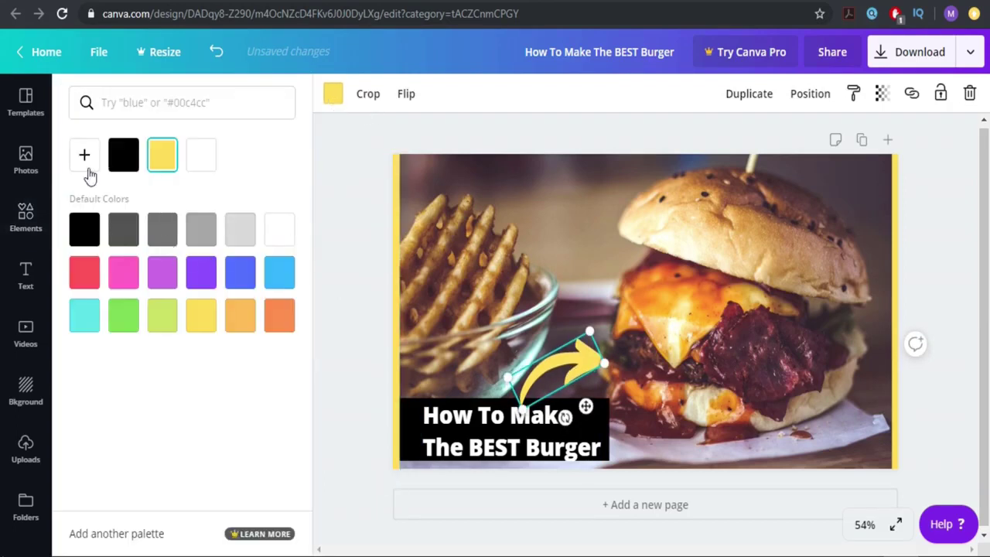
click(87, 167)
click(116, 295)
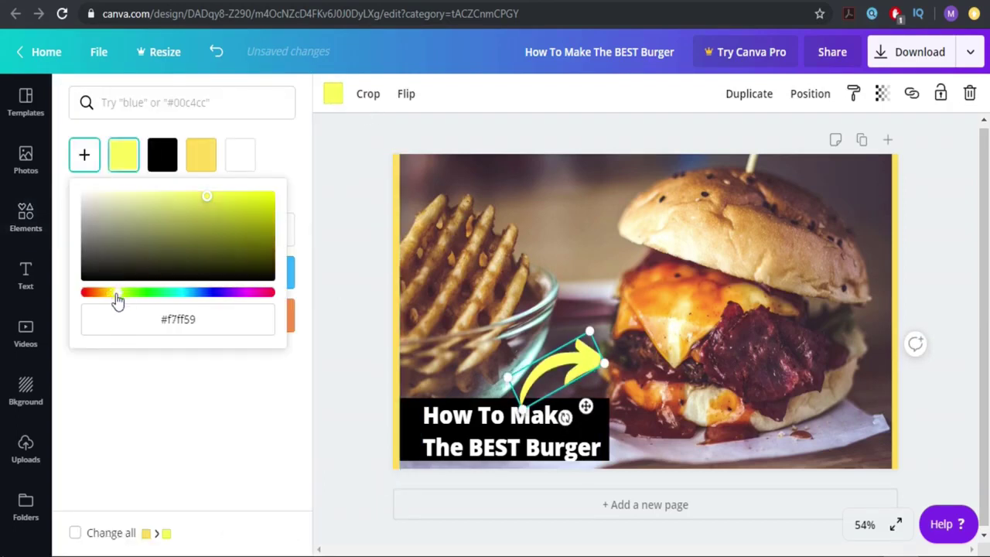
click(122, 167)
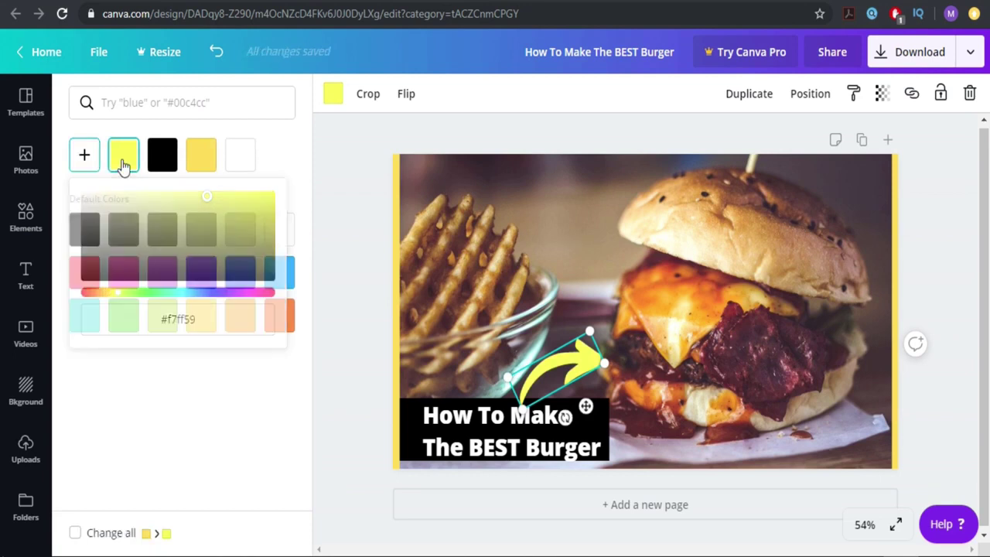
click(329, 252)
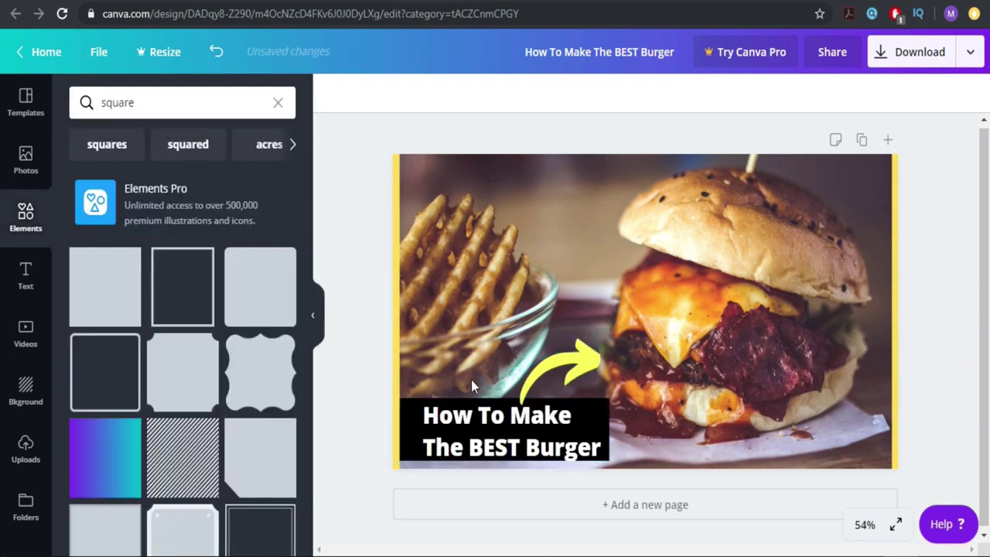
Step: Duplicate the left yellow strip, move the copy over the middle of the image and rotate it to -90°
click(395, 215)
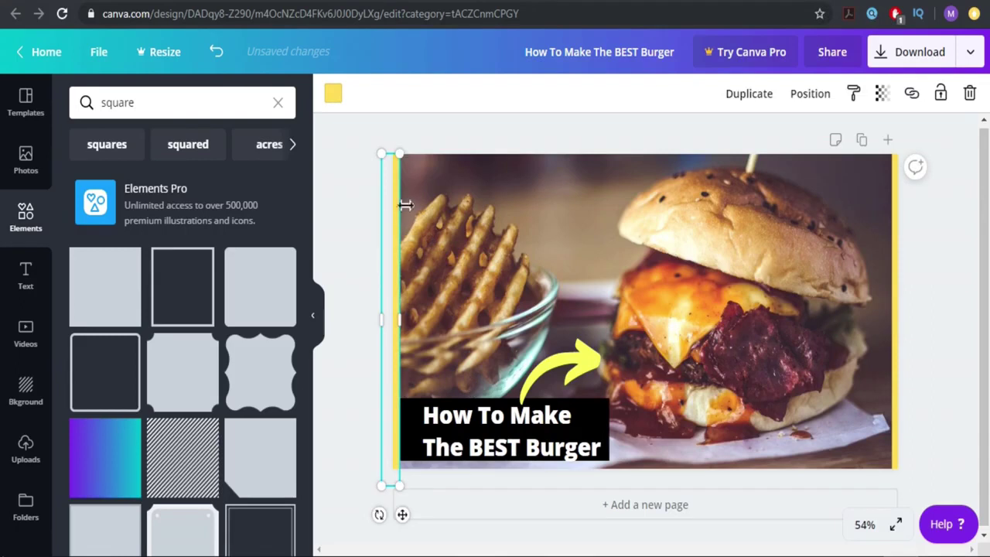
click(759, 101)
drag(400, 251, 638, 255)
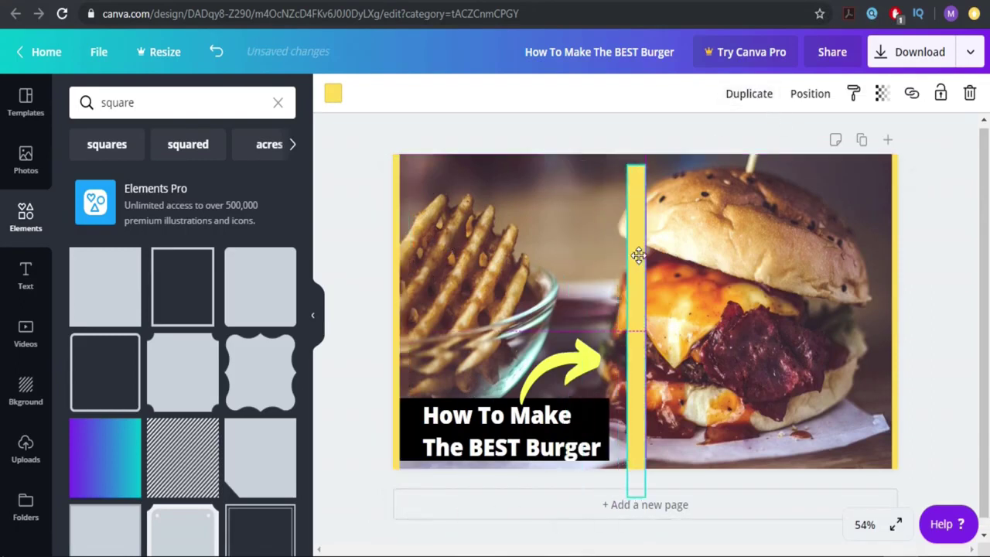
drag(633, 307, 664, 259)
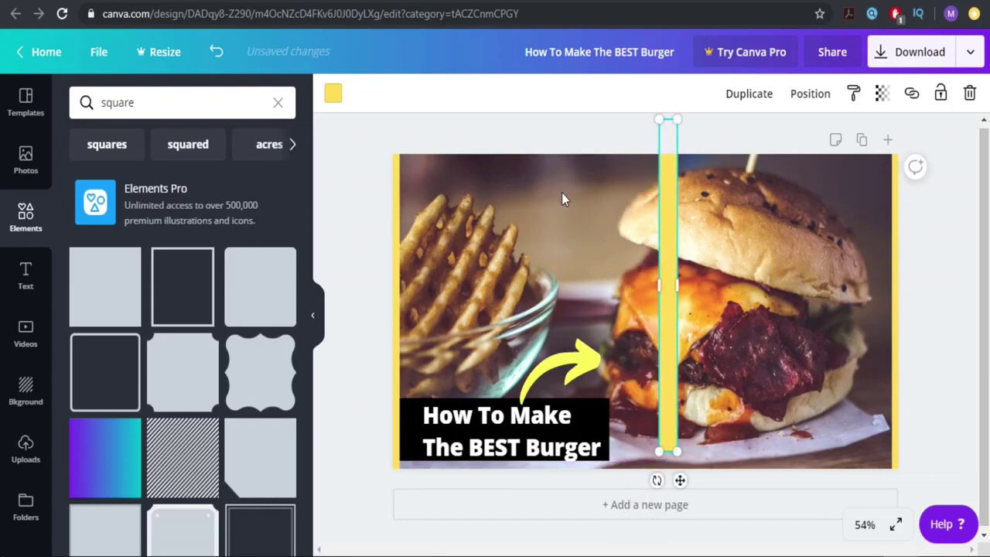
drag(656, 480, 855, 300)
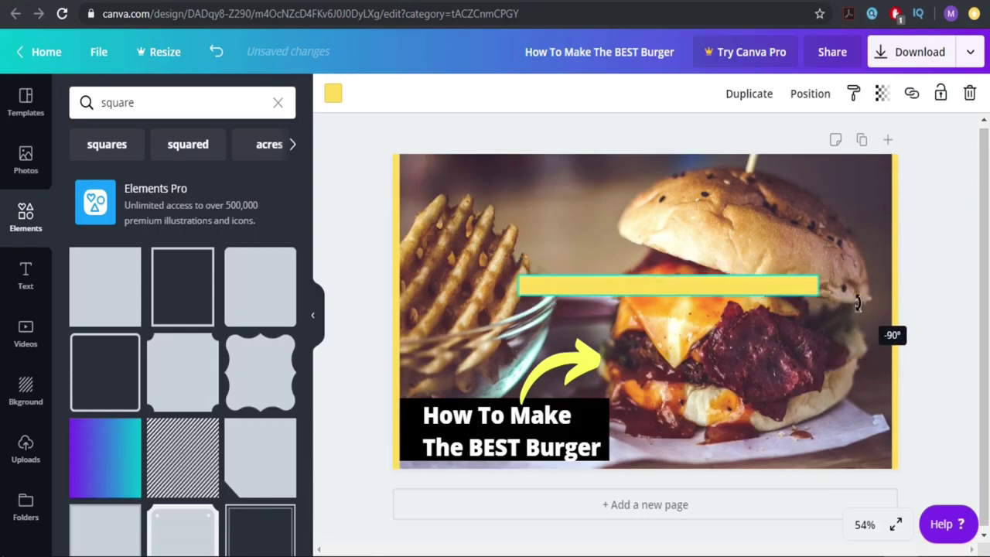
drag(857, 303, 857, 304)
Step: Stretch the horizontal strip slightly beyond the page's full width and align it as a thin border along the image's top edge
drag(692, 289, 602, 236)
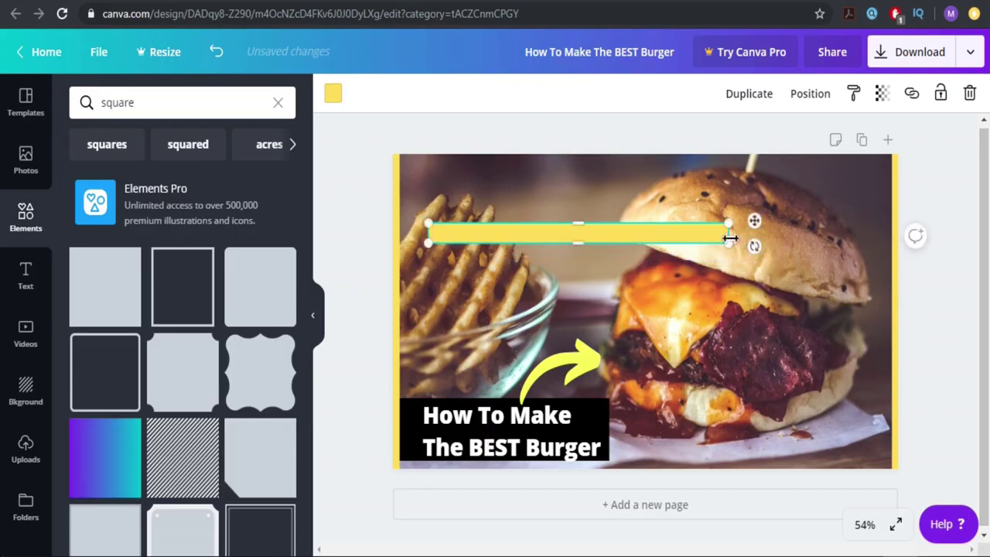
drag(730, 238, 918, 215)
drag(787, 237, 716, 241)
drag(850, 239, 875, 155)
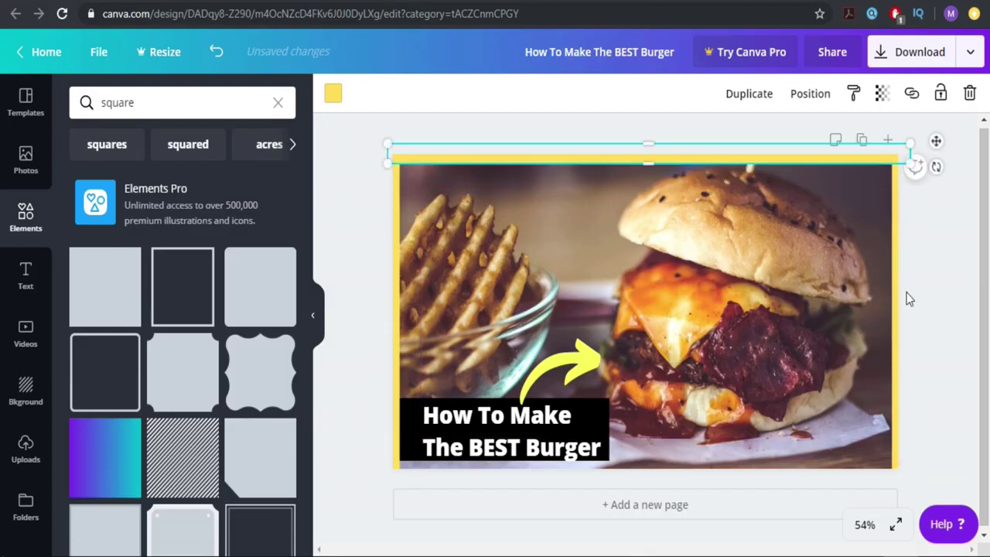
key(Up)
key(Up)
key(Up)
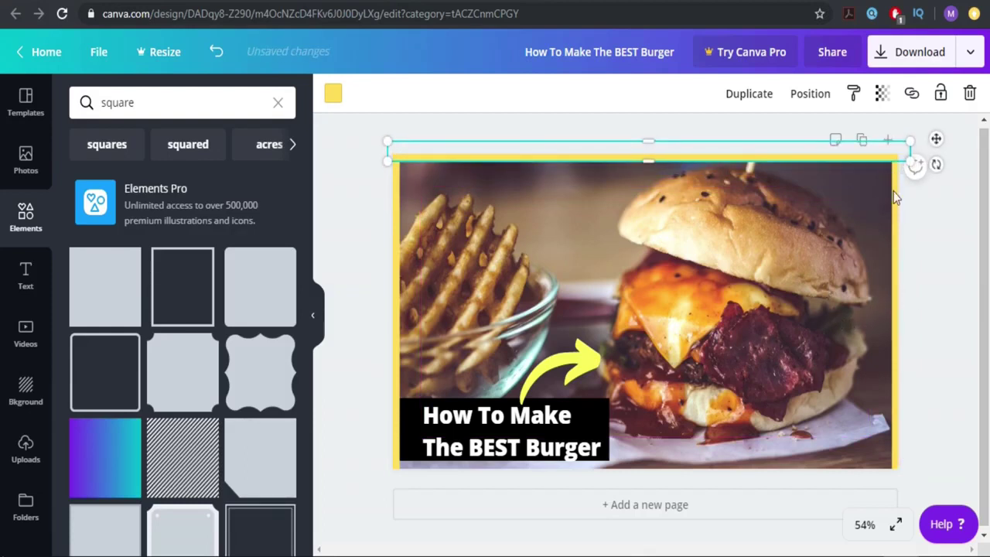
key(Down)
key(Up)
Step: Duplicate the top yellow strip and place the copy along the image's bottom edge to complete the border
click(748, 101)
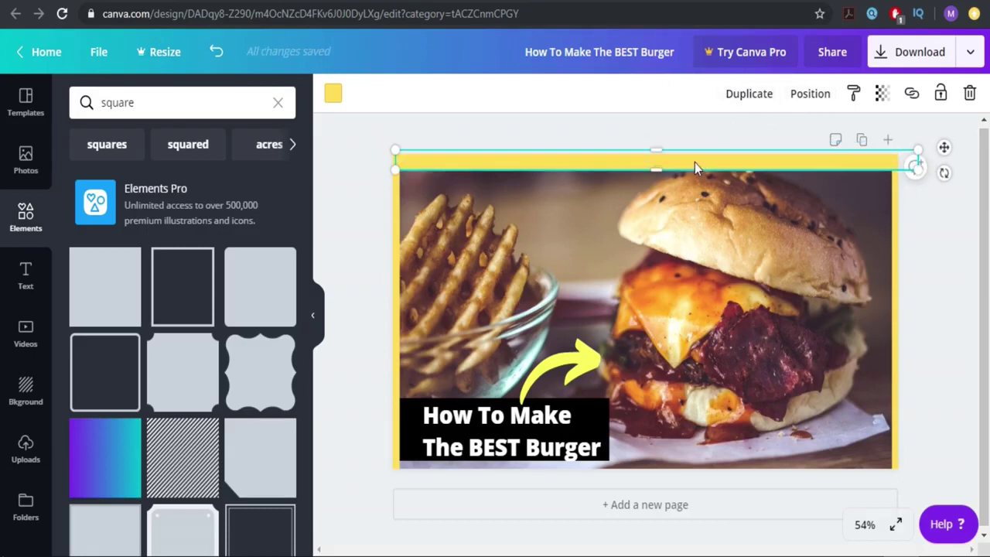
drag(694, 166, 695, 474)
click(943, 311)
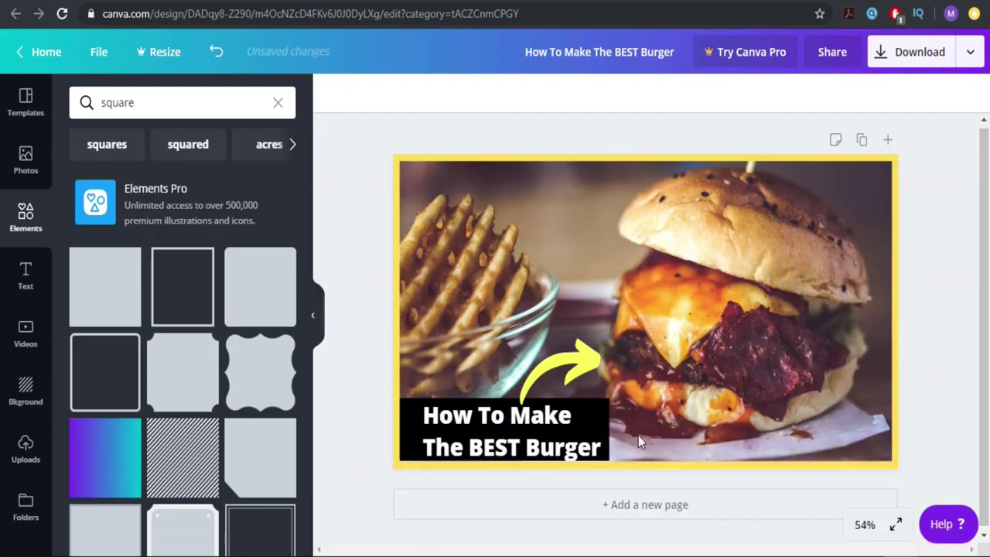
Step: Shift the title and its black banner together slightly up and left, leaving a gap above the bottom border
click(596, 430)
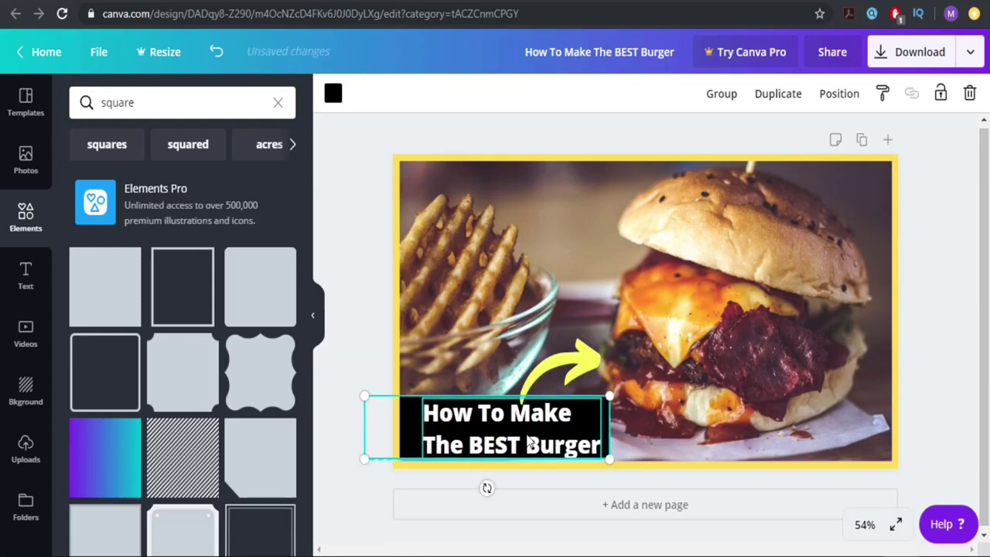
drag(530, 441, 503, 408)
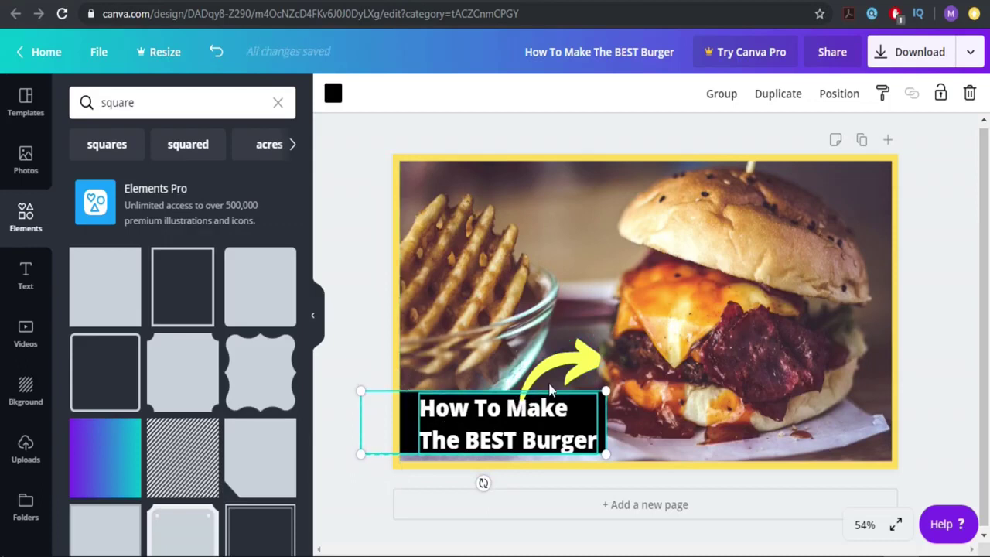
Step: Make the yellow arrow slightly smaller and reposition it just above the title, pointing at the burger with a small gap
click(550, 390)
drag(564, 410, 573, 364)
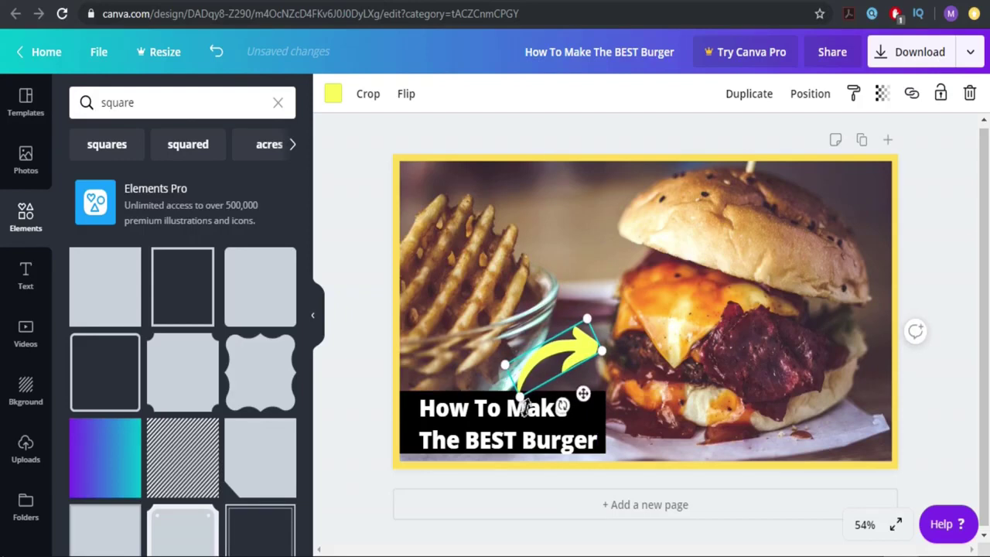
drag(588, 322, 576, 338)
drag(572, 377, 576, 376)
click(933, 268)
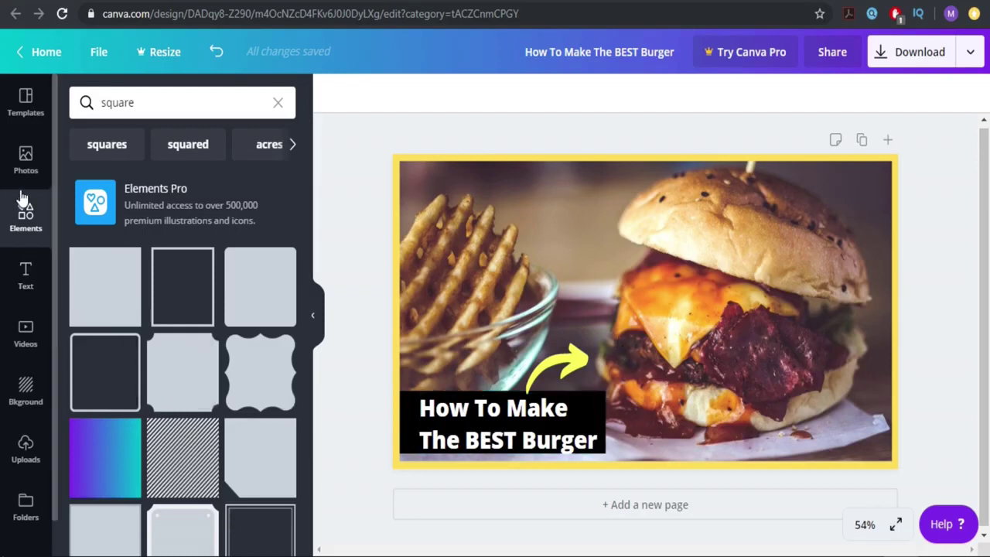
Step: Search the photo library for "burgers" and browse the results for other burger images
scroll(55, 313, up, 1)
click(25, 158)
click(189, 102)
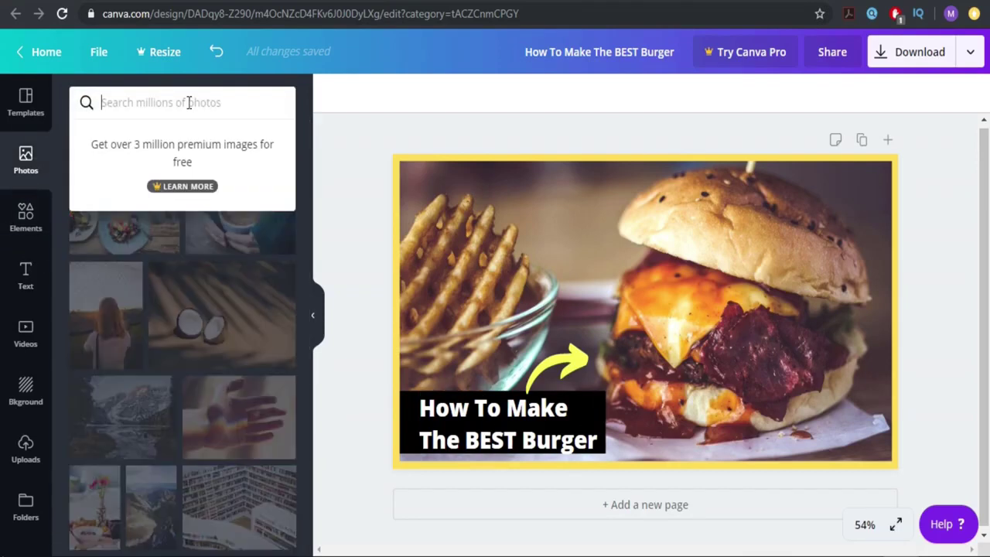
text(burgers)
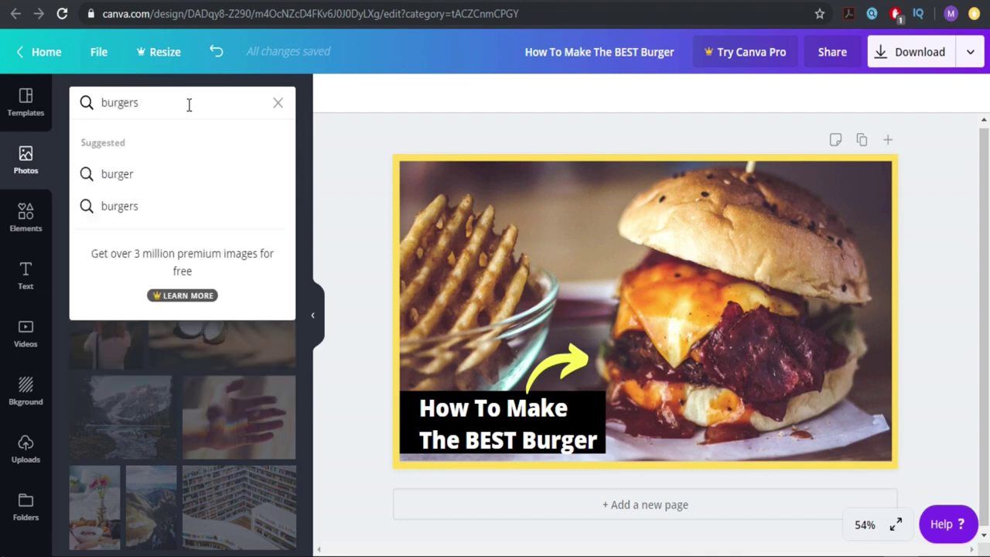
key(Return)
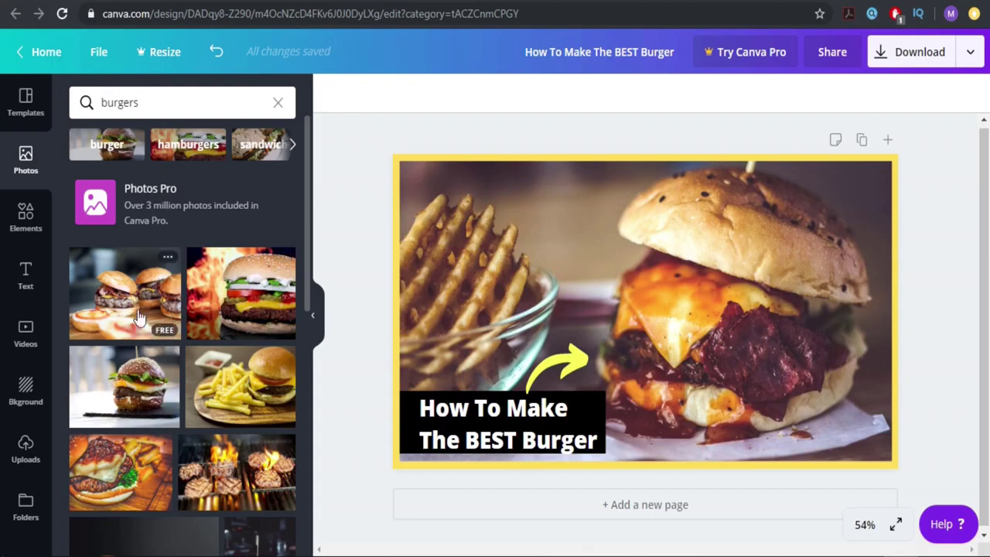
scroll(139, 352, down, 1)
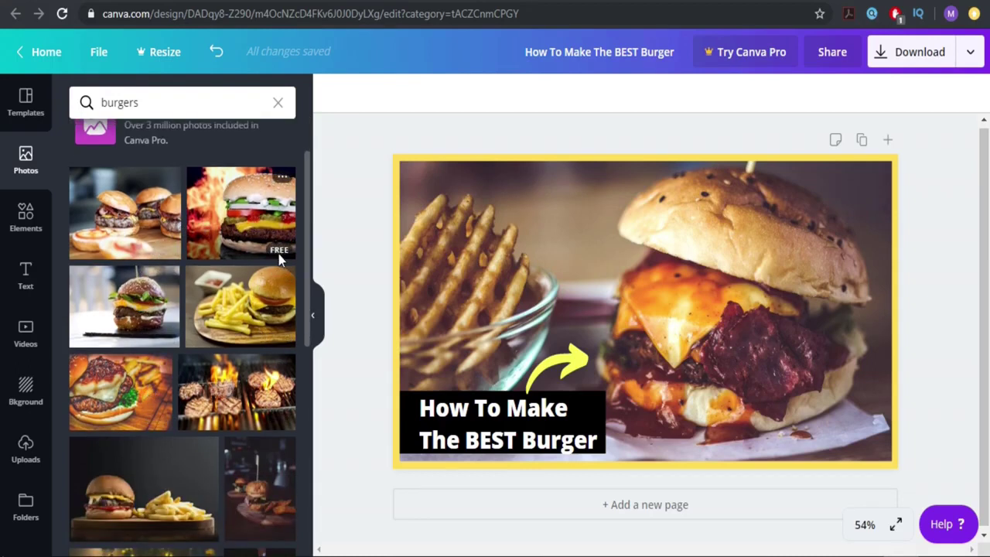
scroll(158, 263, down, 3)
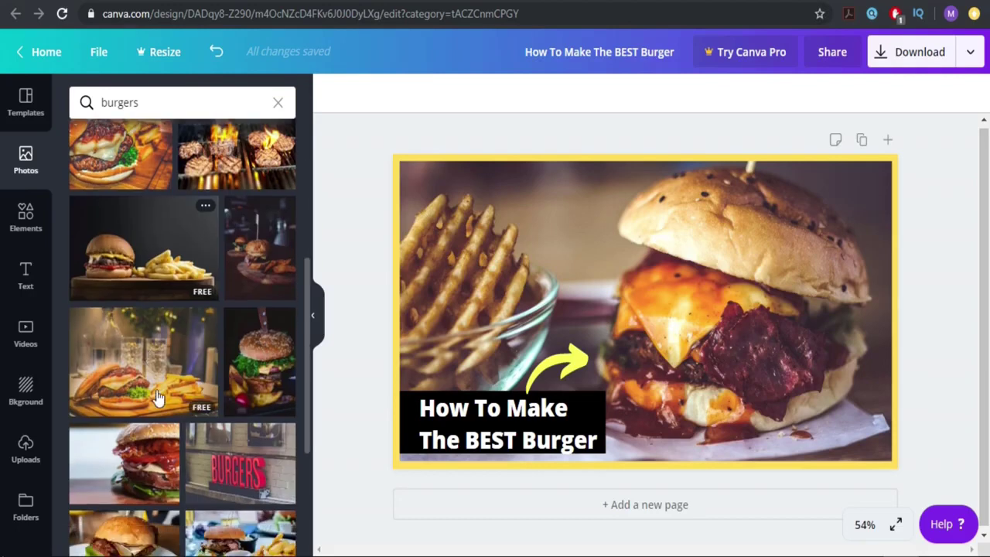
scroll(243, 415, down, 2)
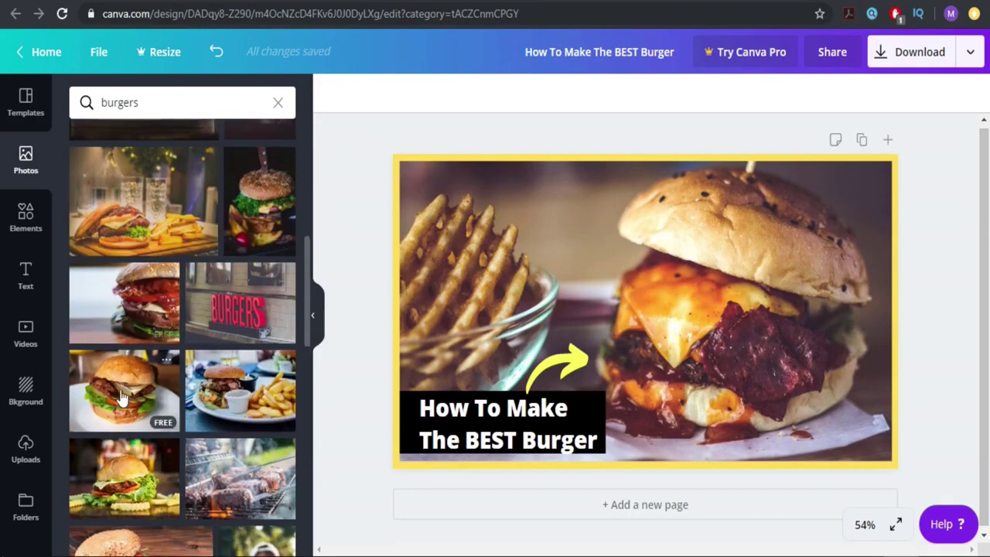
scroll(224, 356, down, 2)
scroll(201, 332, down, 1)
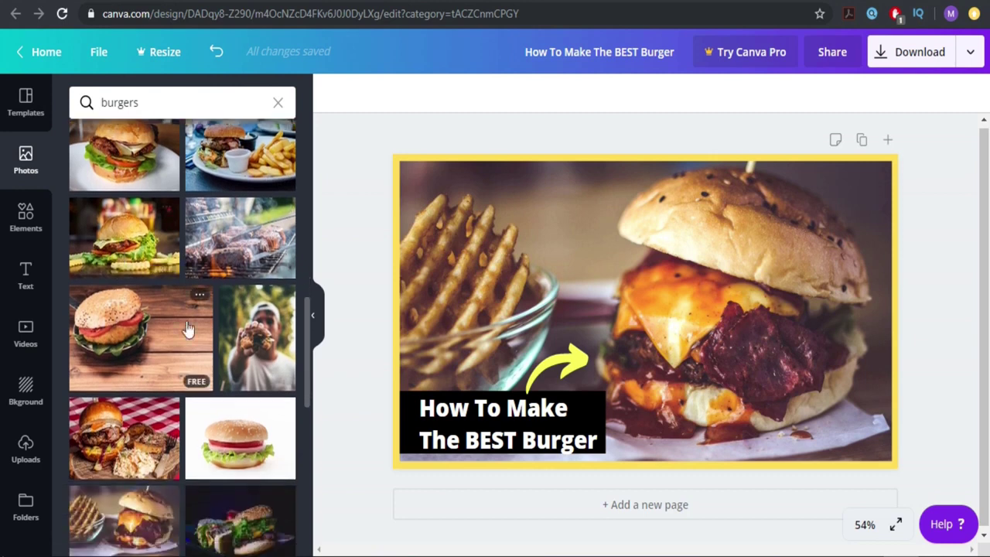
scroll(249, 324, down, 1)
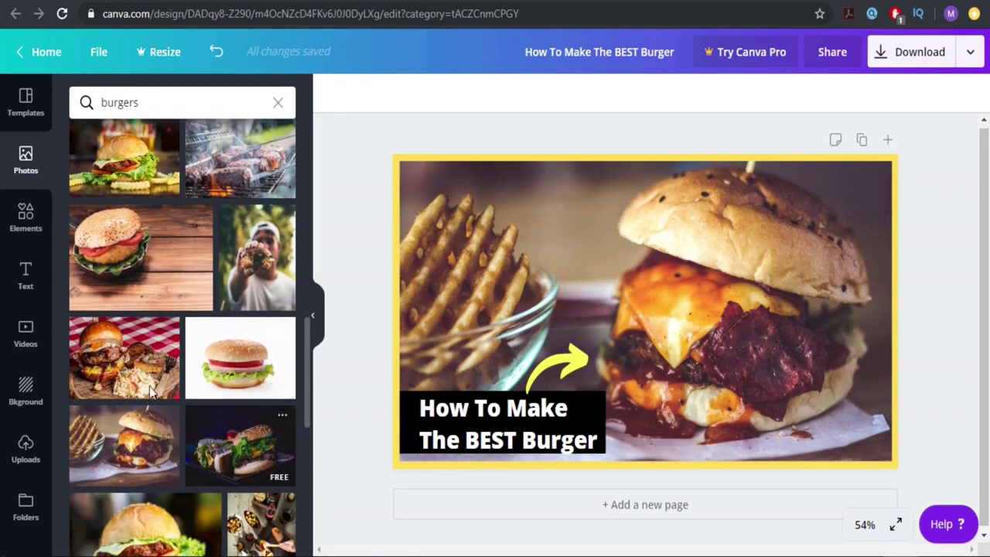
click(255, 286)
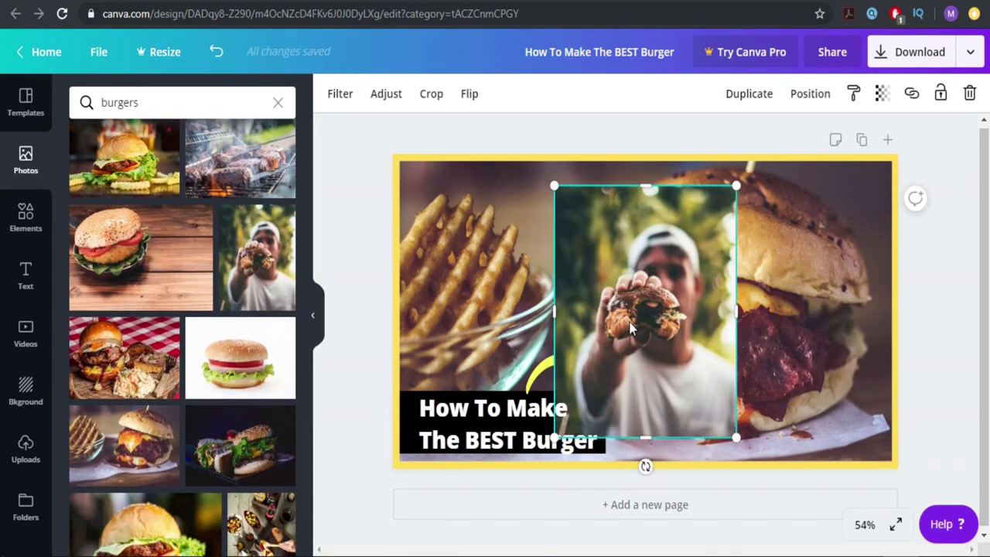
key(Delete)
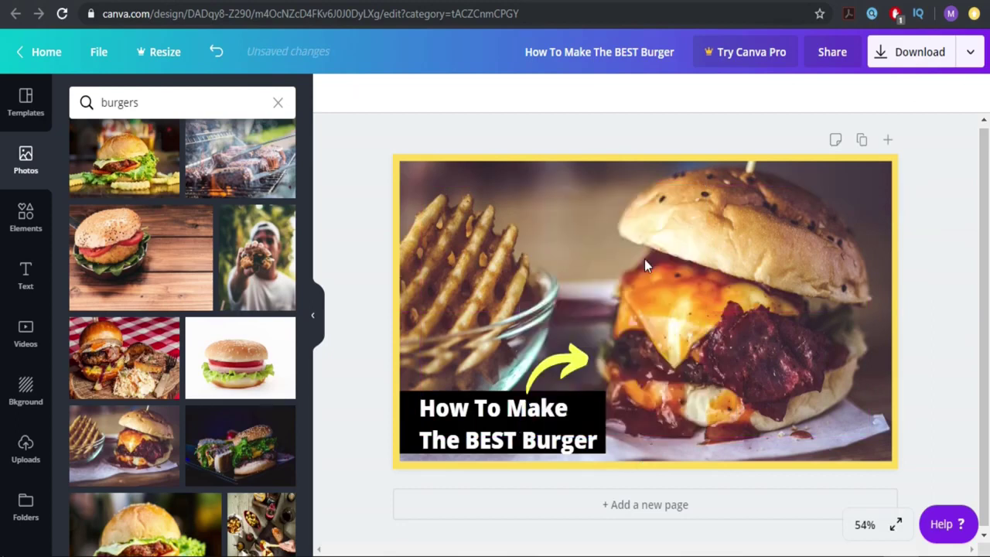
Step: Delete the large burger-and-fries background photo from the thumbnail
click(556, 224)
double_click(555, 225)
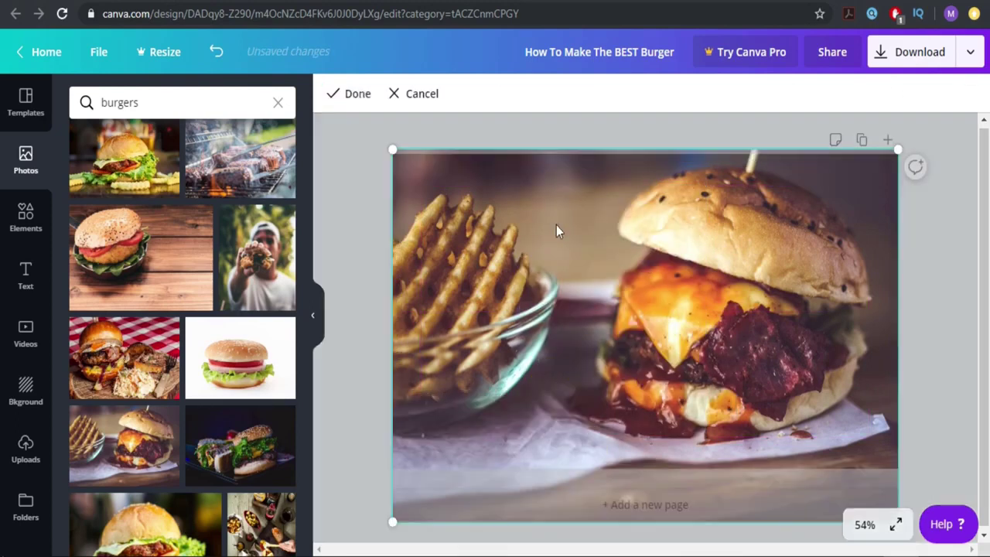
key(Delete)
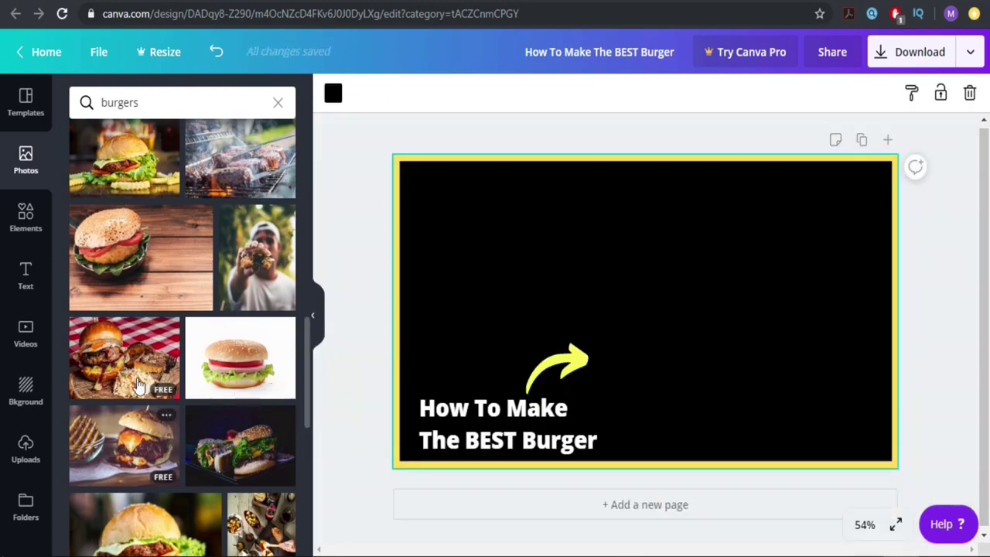
Step: Add the free photo of hands holding two burgers, then enlarge and position it to cover the whole canvas
scroll(171, 309, down, 2)
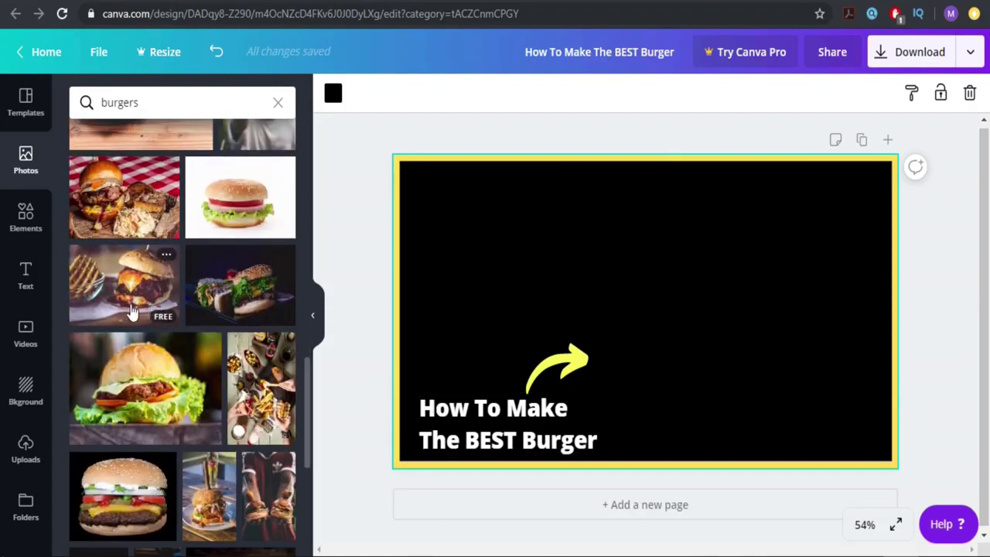
scroll(152, 300, down, 1)
scroll(178, 371, down, 2)
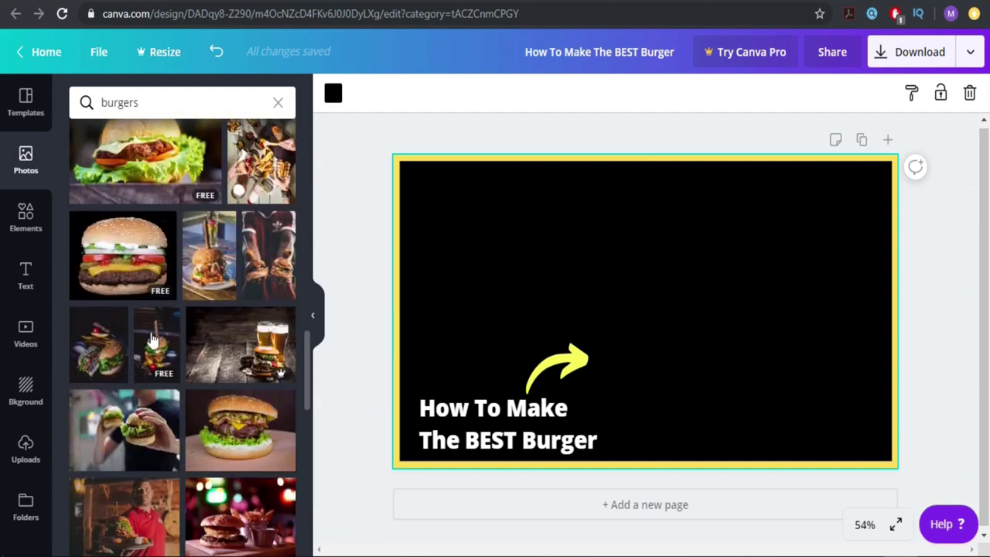
click(158, 434)
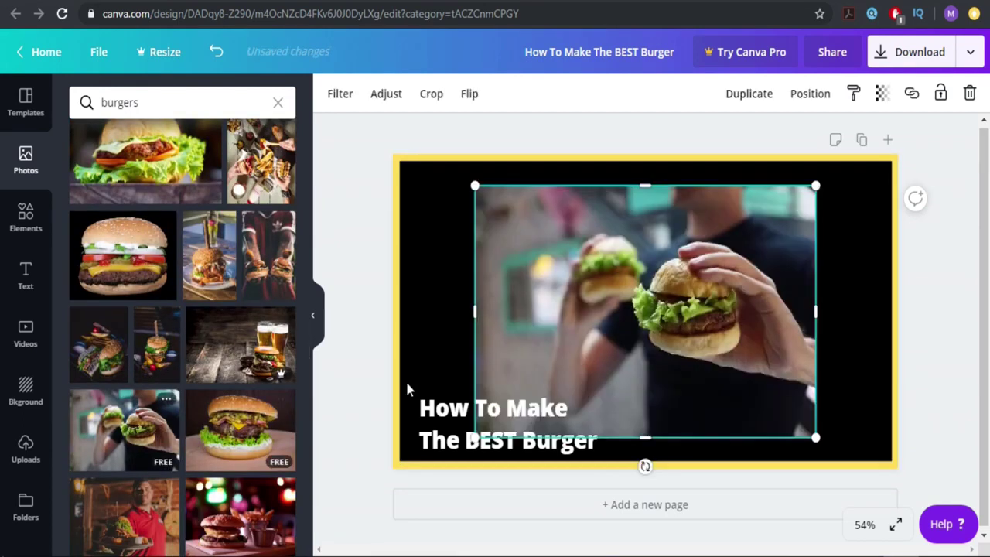
drag(472, 428, 410, 477)
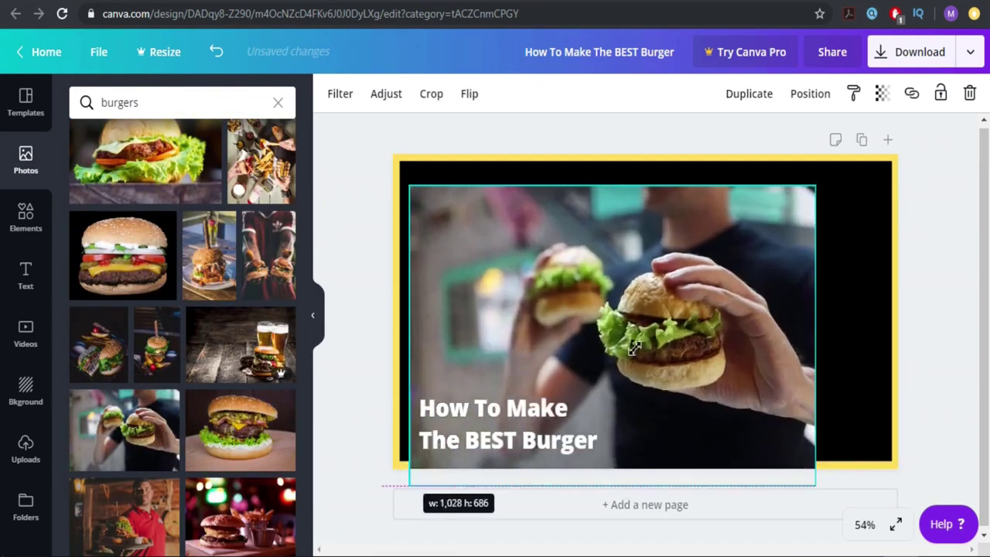
drag(812, 187, 920, 130)
drag(762, 278, 741, 301)
Step: Send the two-burgers photo backward until it lies behind the yellow border strips and the yellow arrow
click(818, 100)
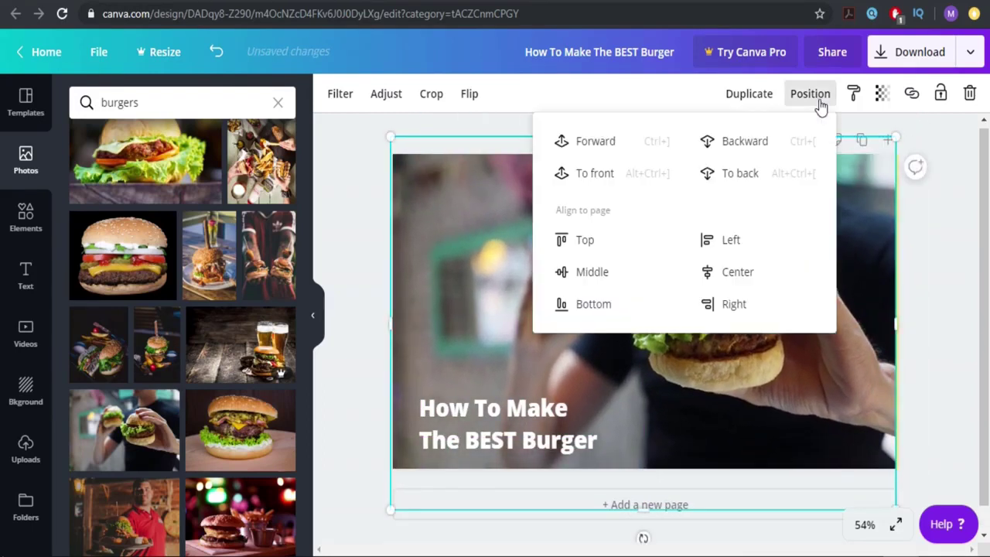
click(718, 153)
click(718, 153)
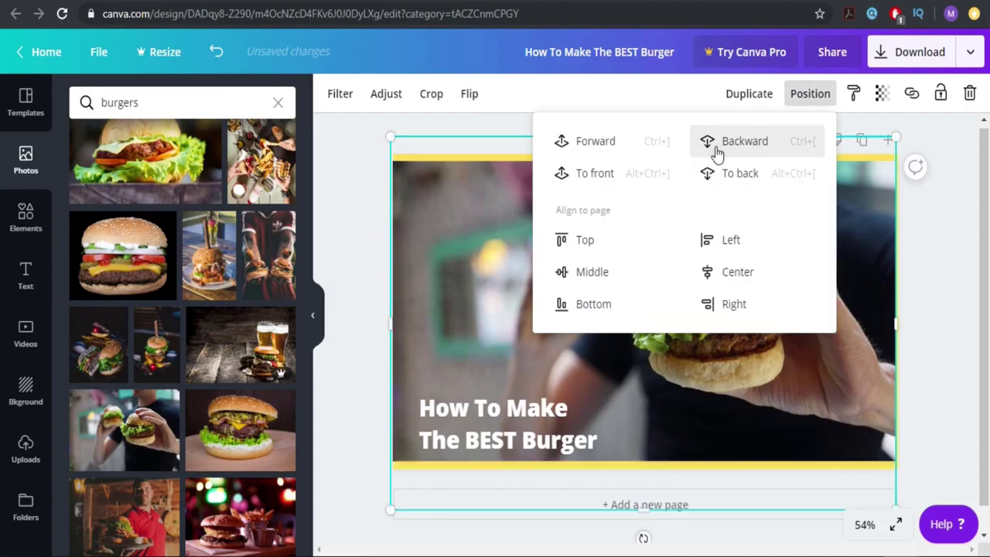
click(717, 153)
click(718, 153)
click(718, 153)
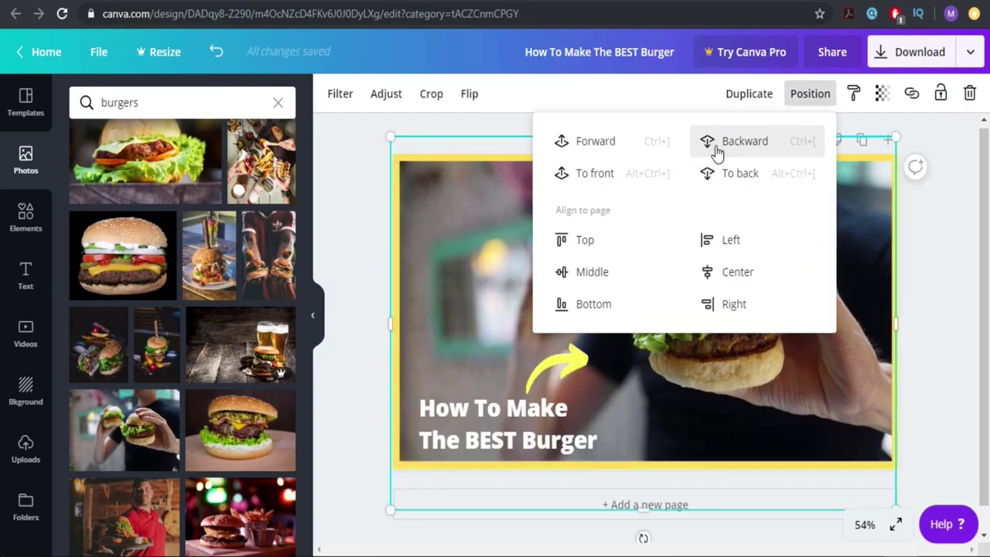
click(933, 270)
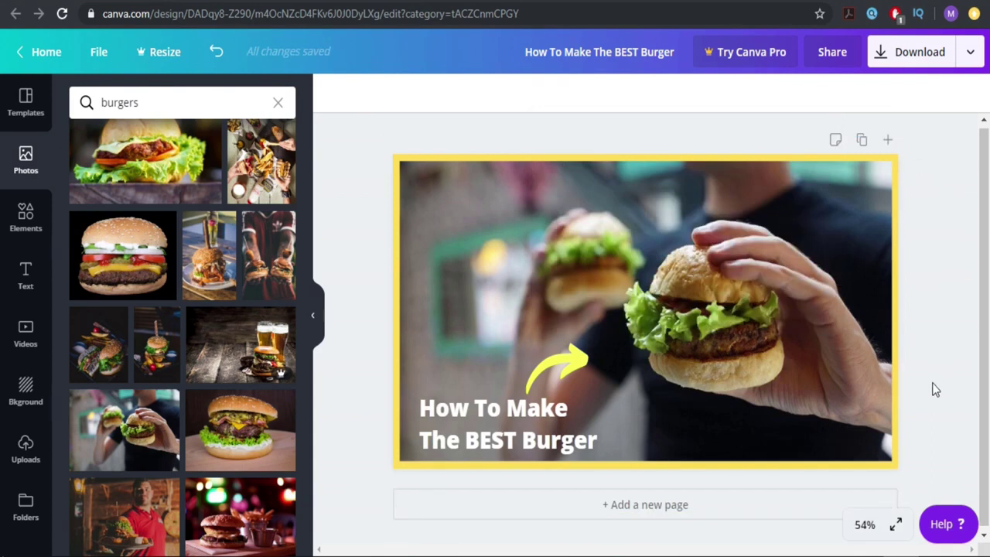
Step: Send the two-burgers photo one more layer backward, behind the title's black banner
click(723, 230)
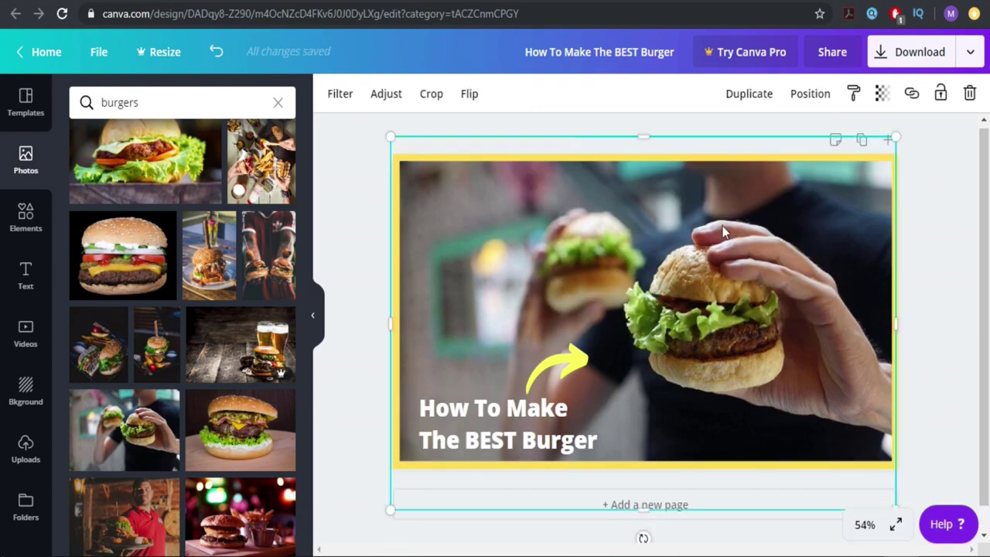
double_click(724, 228)
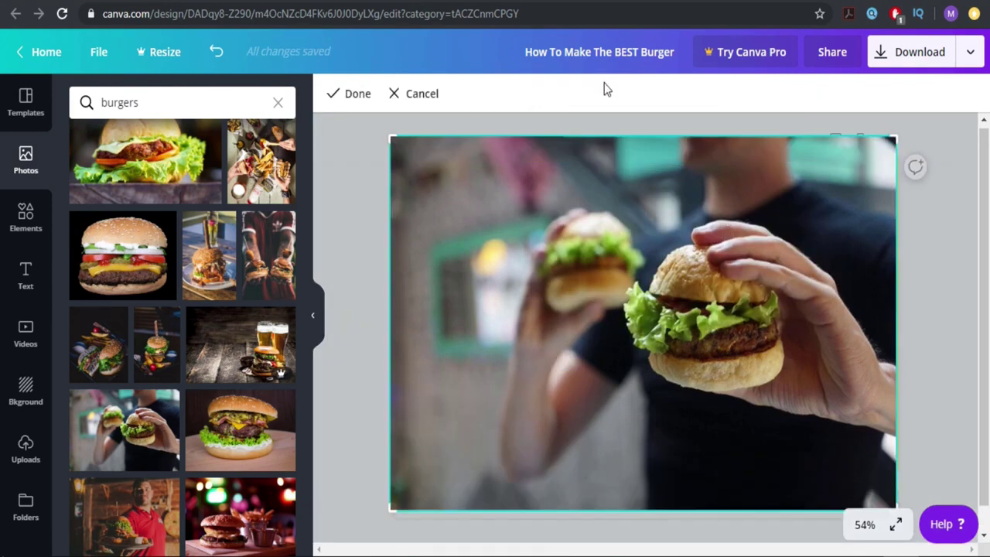
click(927, 225)
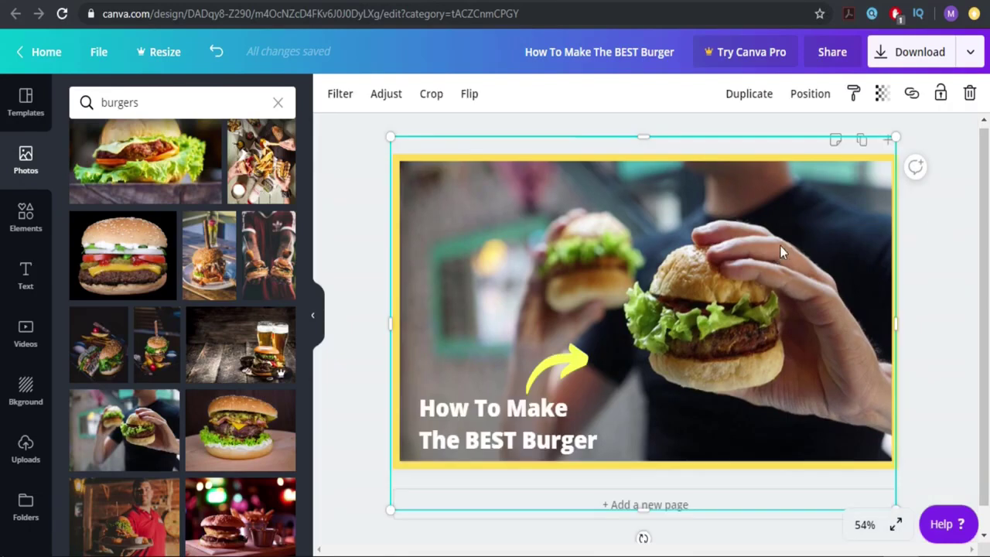
click(805, 96)
click(735, 149)
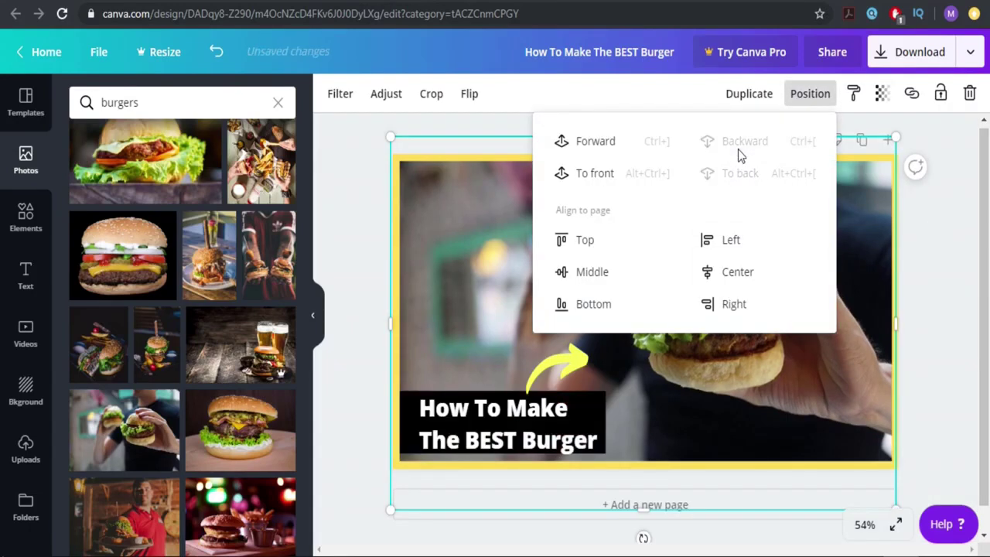
click(946, 327)
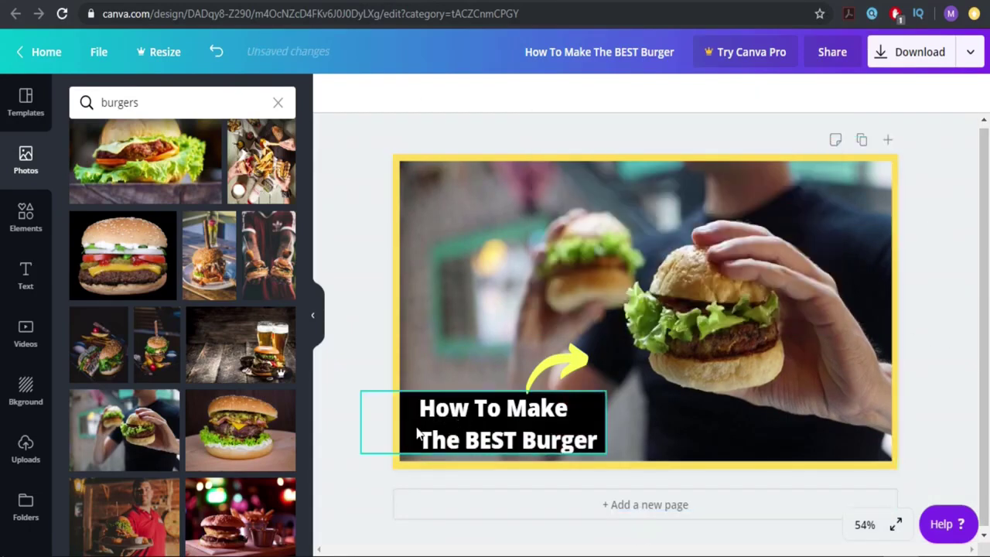
Step: Enlarge the yellow arrow and place it above the left part of the title, pointing toward the burgers
drag(573, 365, 536, 310)
click(901, 236)
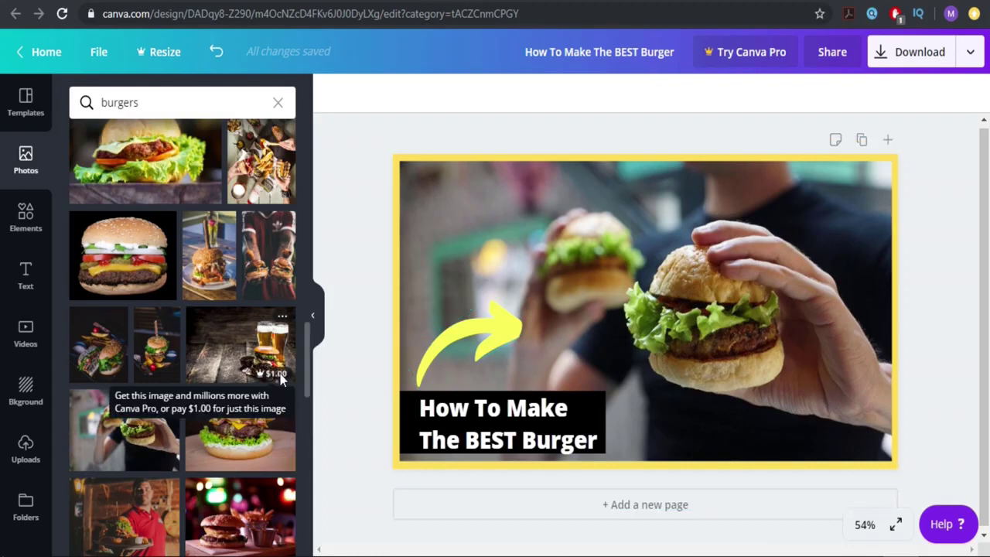
Step: Try the paid $1.00 burger-and-beer photo enlarged over the left half of the design, then delete it
click(264, 354)
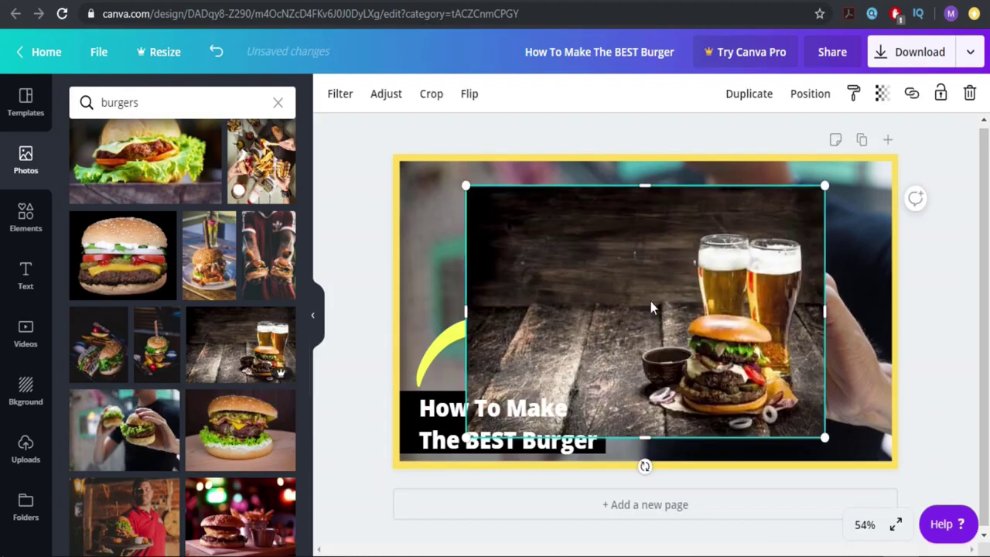
drag(466, 438, 319, 542)
drag(590, 379, 414, 293)
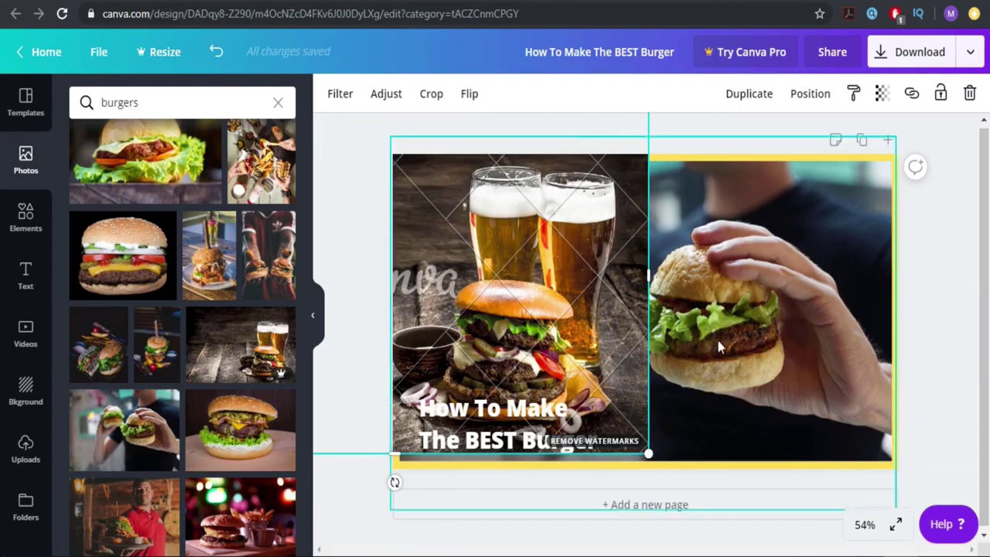
key(Delete)
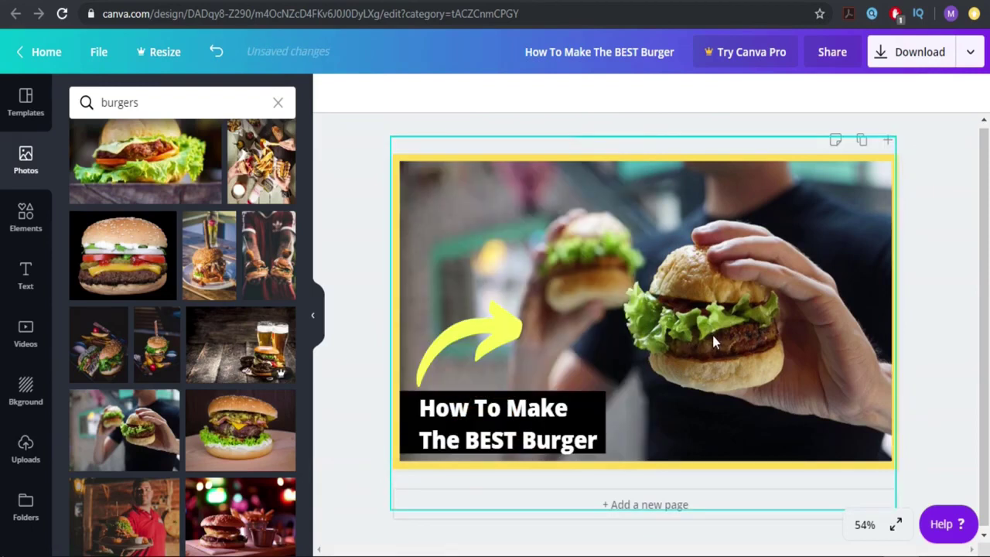
scroll(183, 387, down, 5)
scroll(185, 386, up, 5)
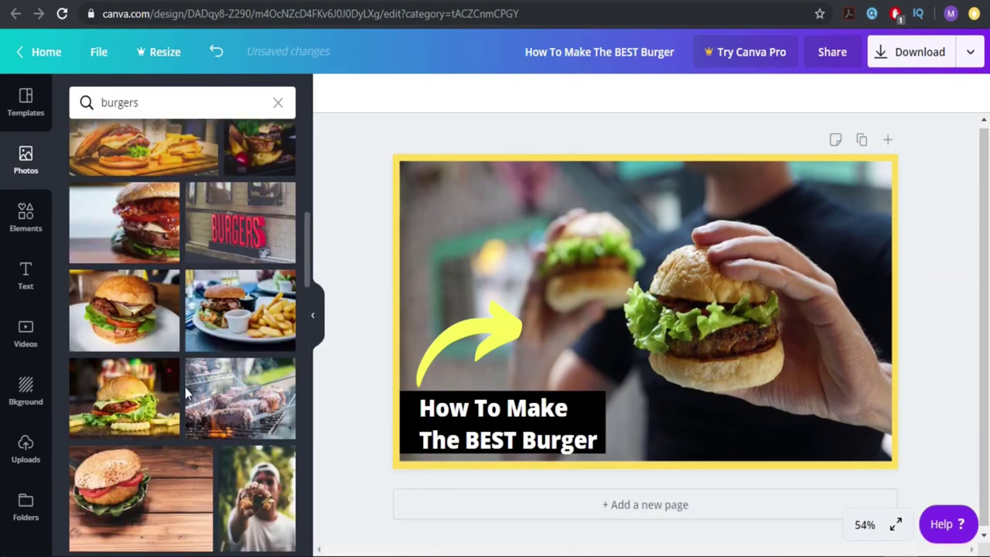
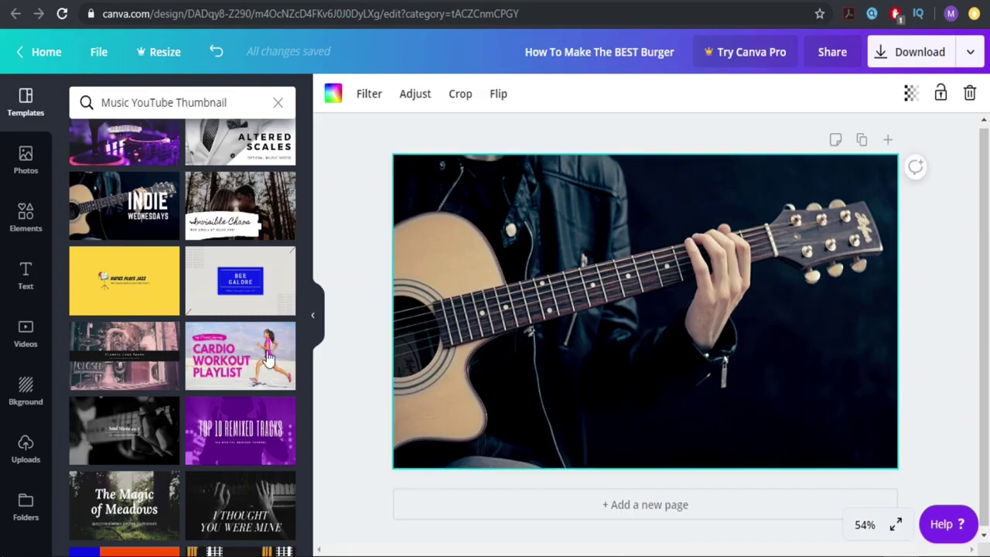
Step: Add a heading reading "How To Play The Guitar" over the guitar photo
click(25, 274)
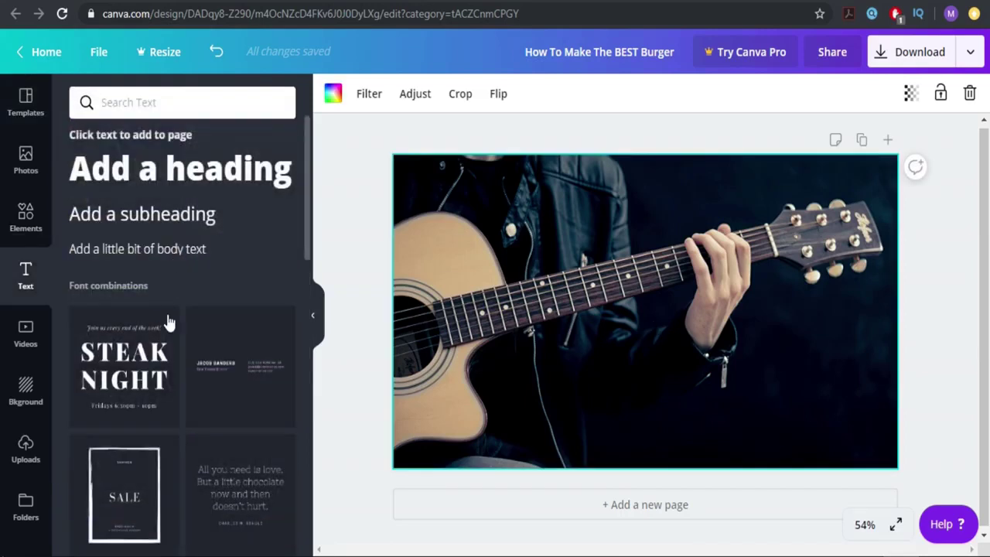
click(191, 168)
drag(681, 313, 700, 362)
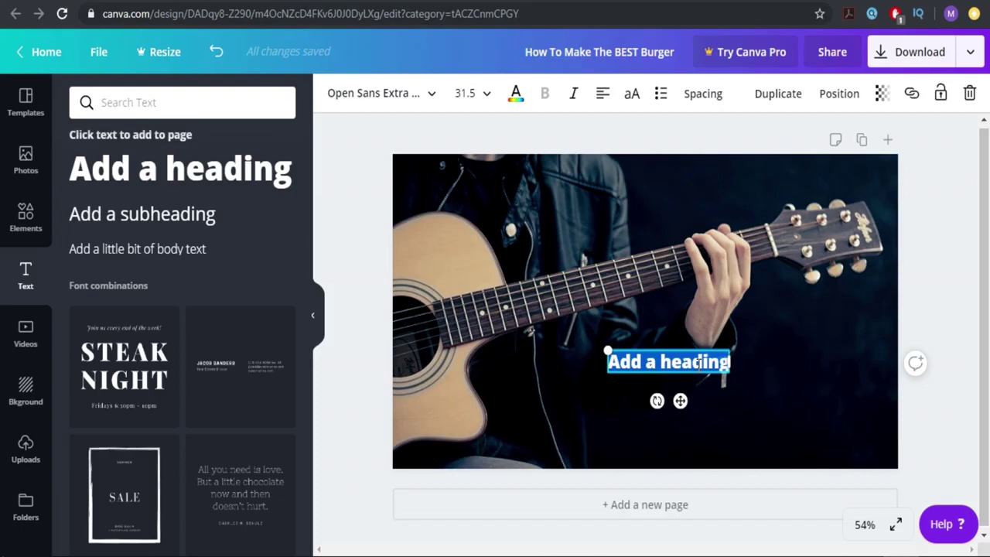
key(BackSpace)
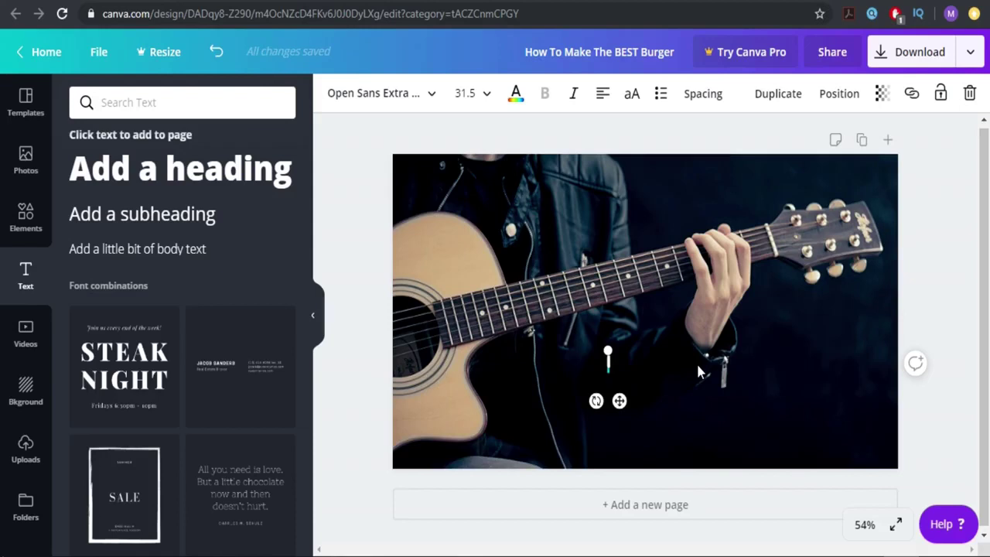
text(Music)
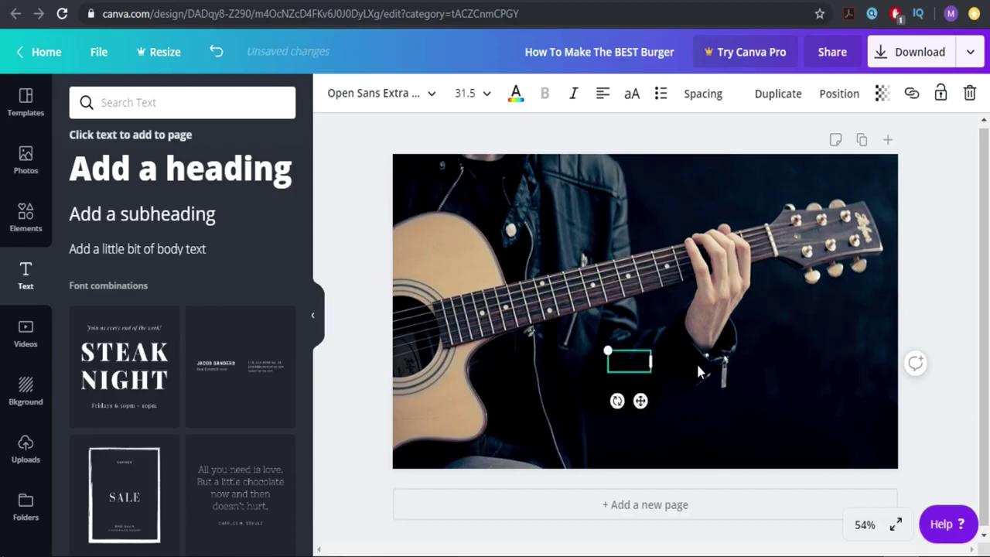
text( Live)
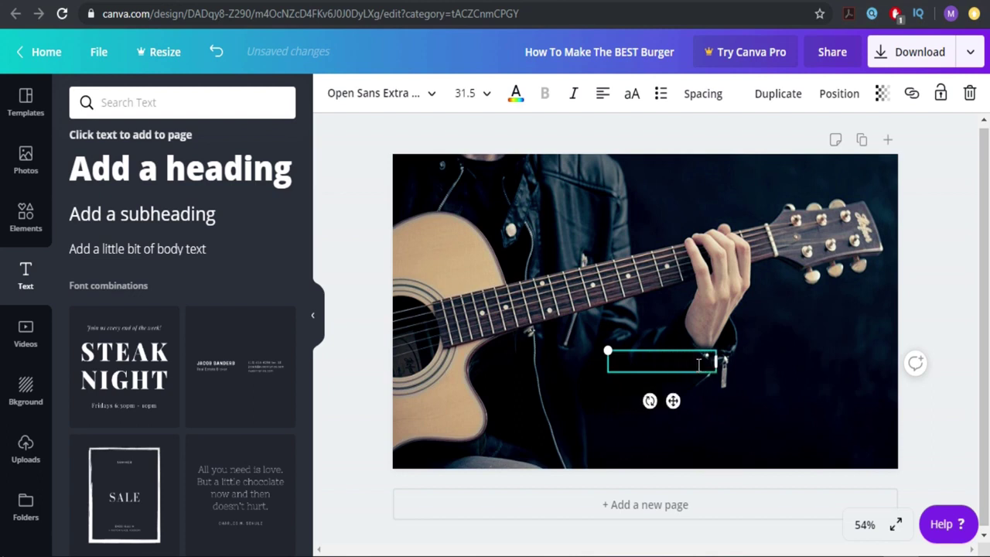
text( Concert)
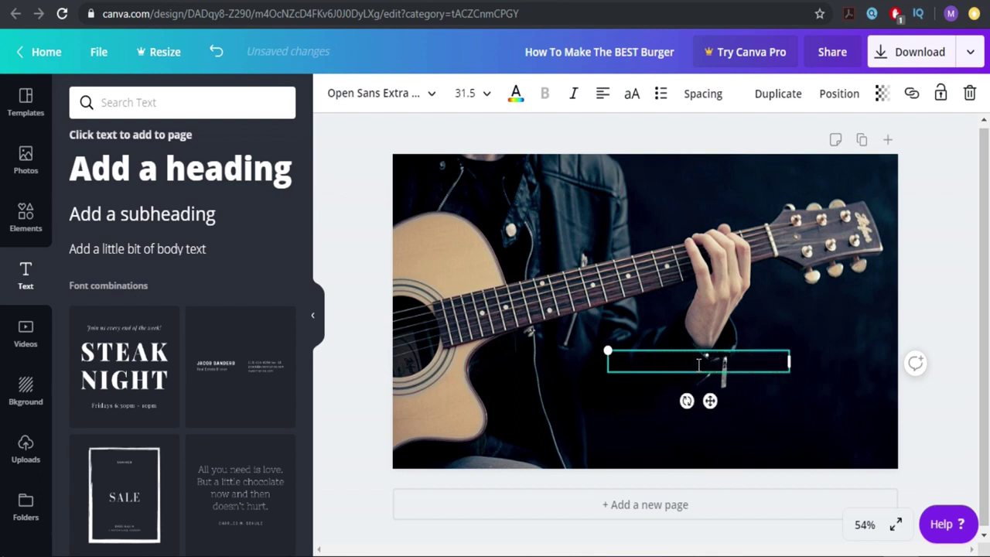
key(ctrl+a)
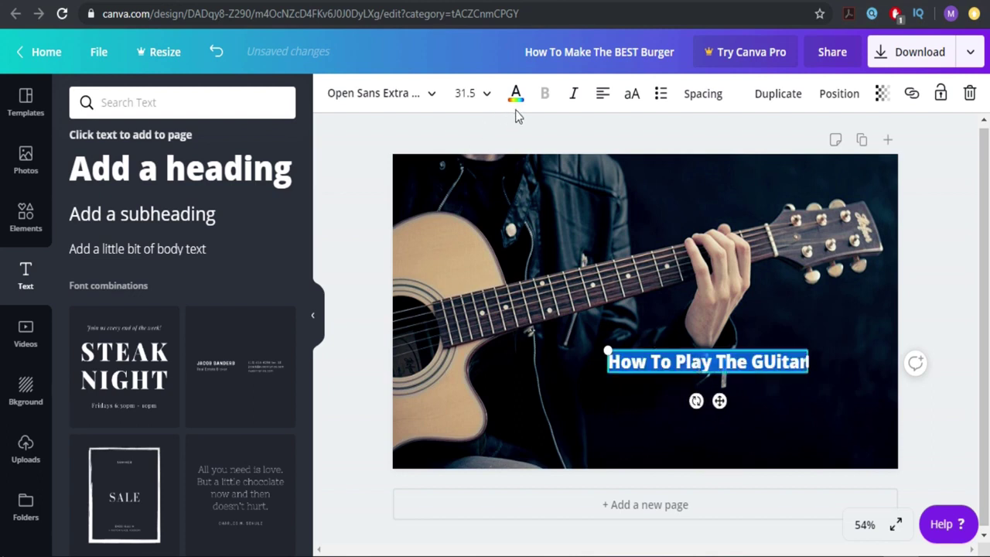
click(778, 363)
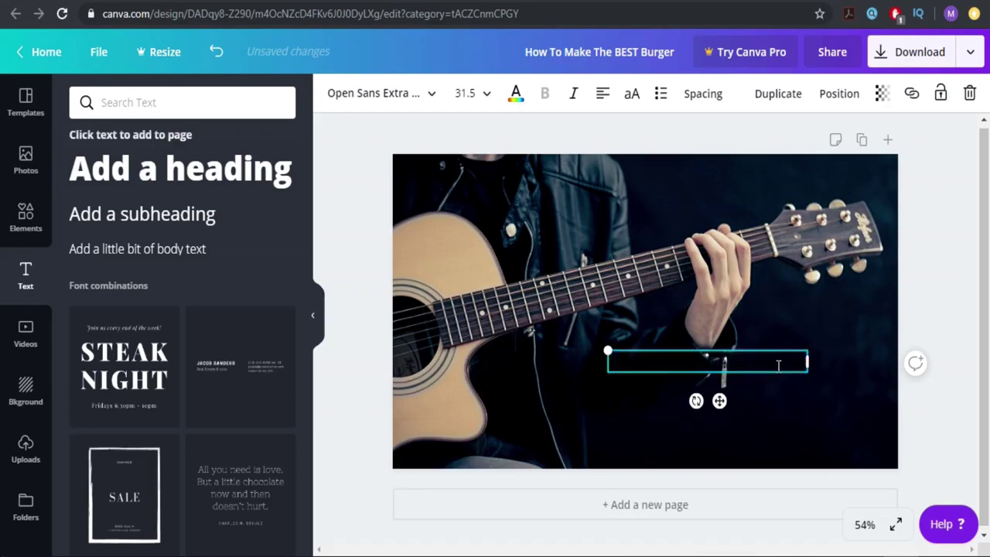
drag(774, 362, 764, 362)
text(u)
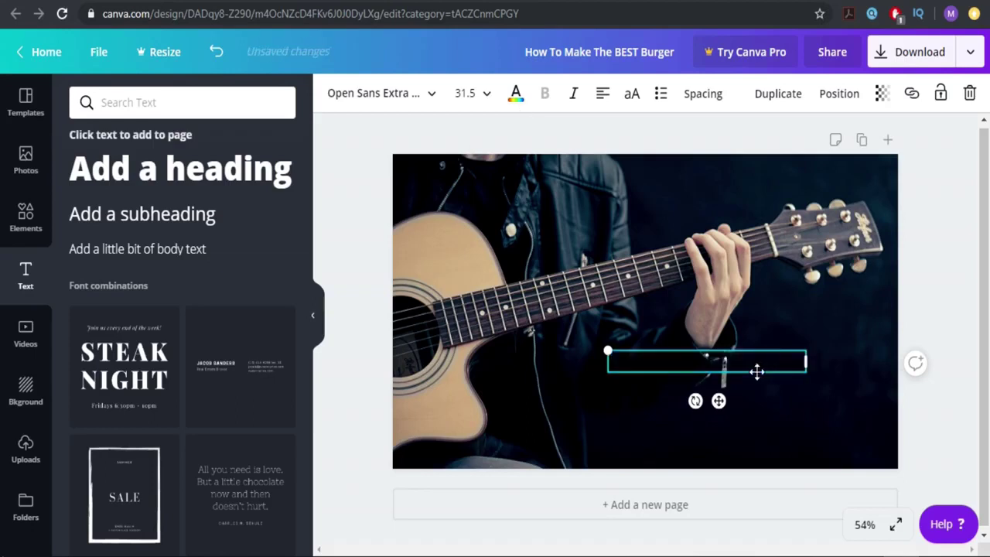
Step: Set the colour of the whole guitar heading to white
key(ctrl+a)
click(516, 95)
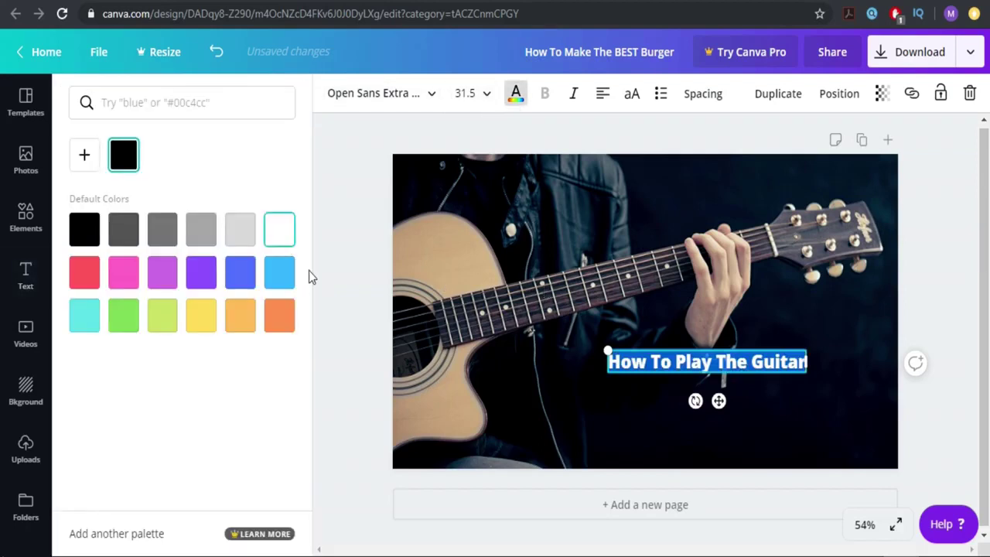
click(279, 229)
key(Escape)
Step: Move the guitar heading to the photo's lower right area and enlarge it to about 810 by 80 px
drag(761, 370, 721, 447)
drag(775, 415, 881, 319)
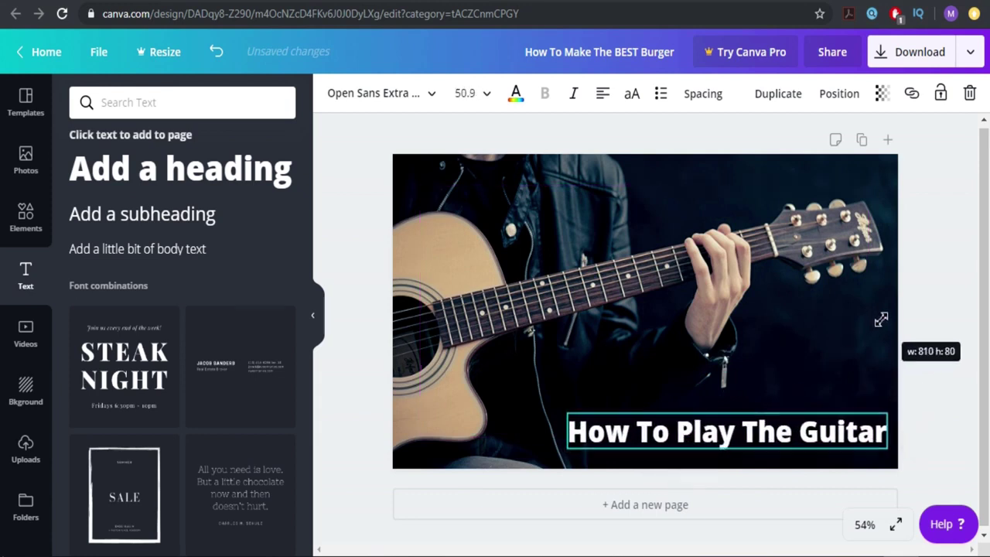
Step: Raise the "How To Play The Guitar" heading slightly and place a duplicate of it directly underneath
drag(846, 425, 848, 402)
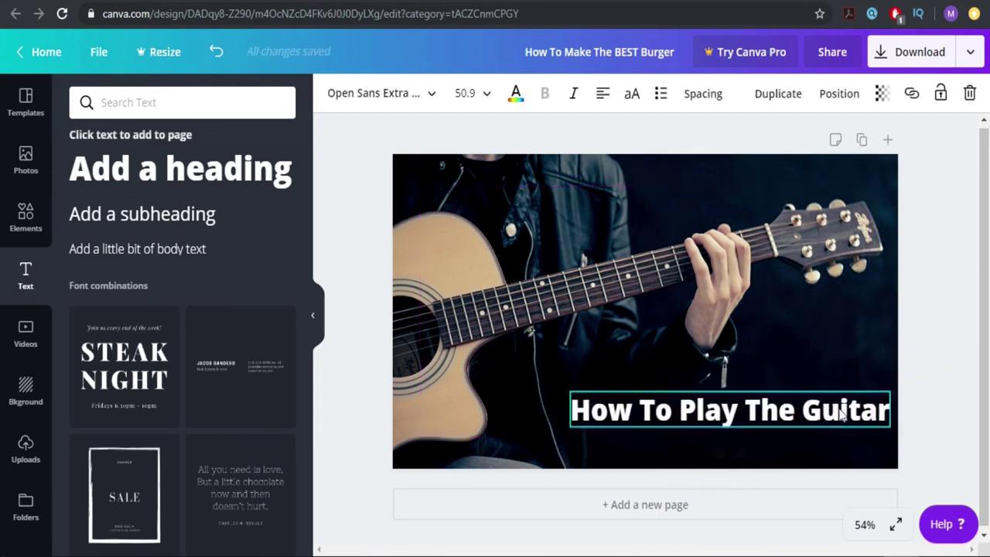
click(778, 94)
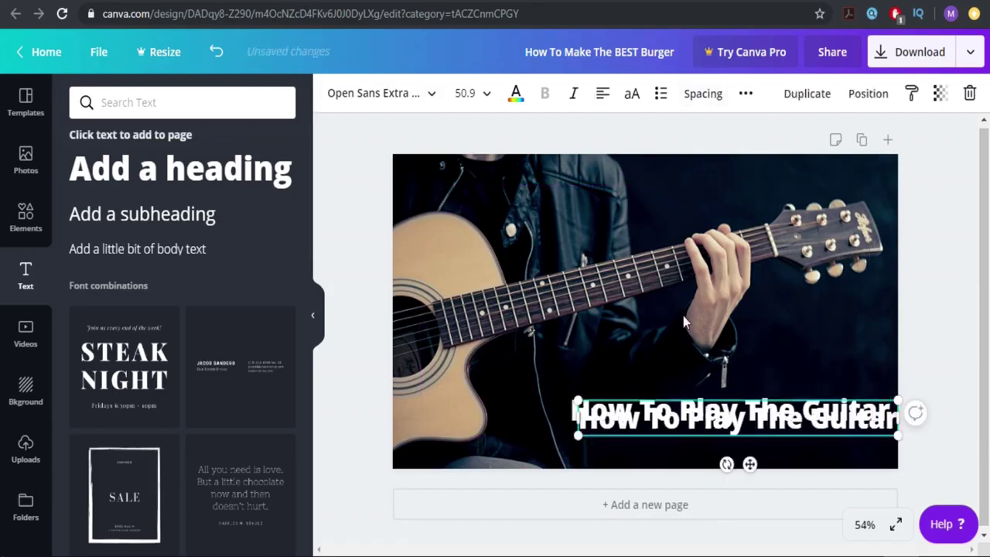
drag(648, 429, 633, 447)
Step: Change the duplicate heading's text to "Beginners Friendly!" and centre it beneath the guitar heading
triple_click(634, 440)
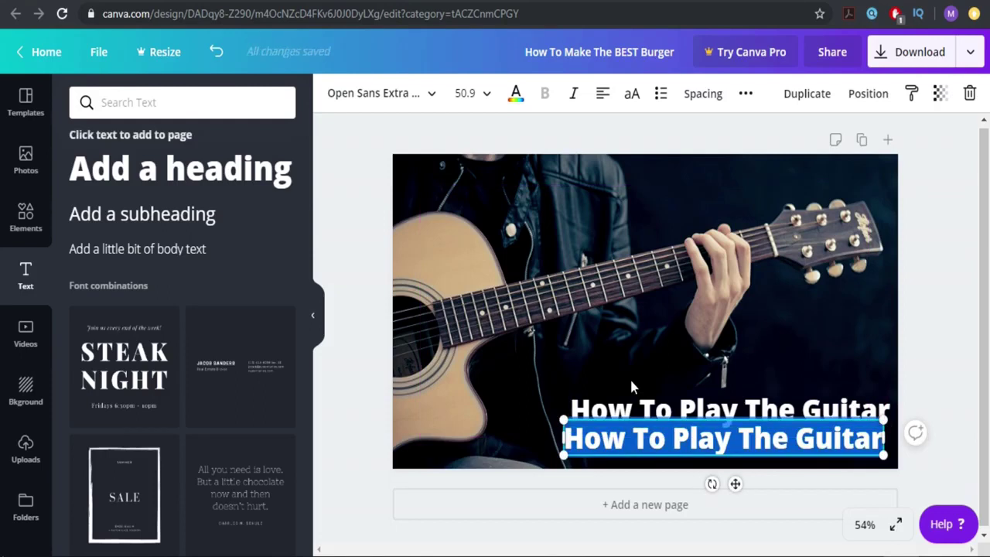
text(Beginner)
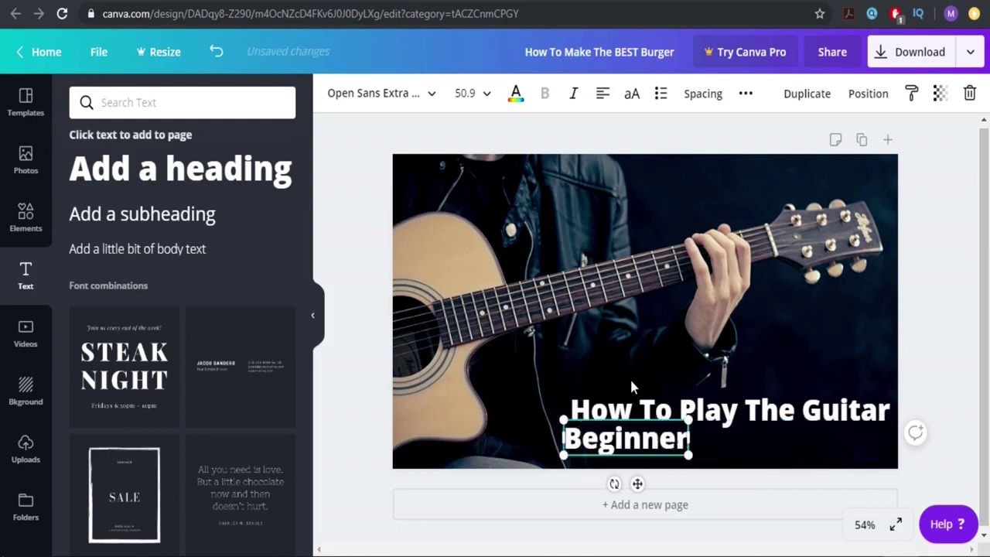
text(s Friendly!)
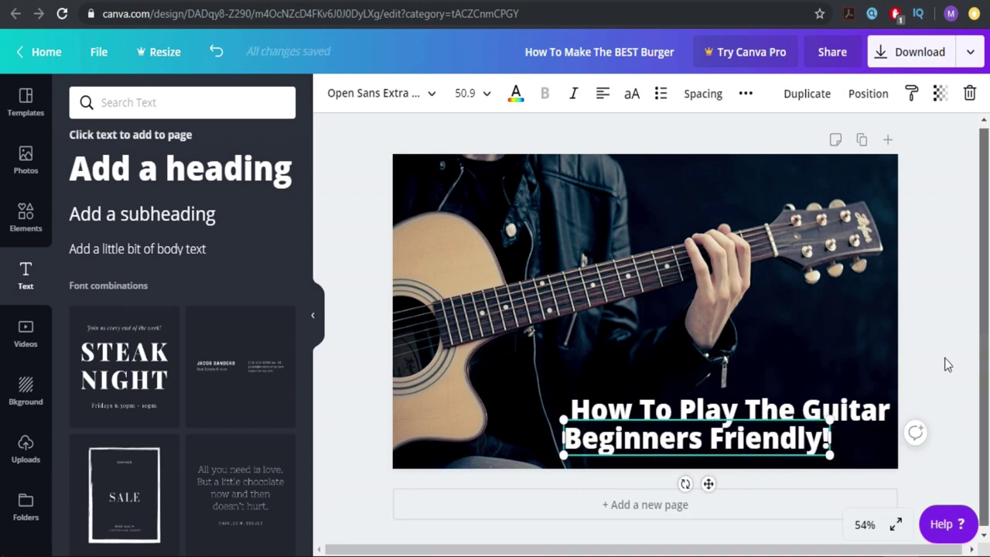
drag(794, 441, 820, 447)
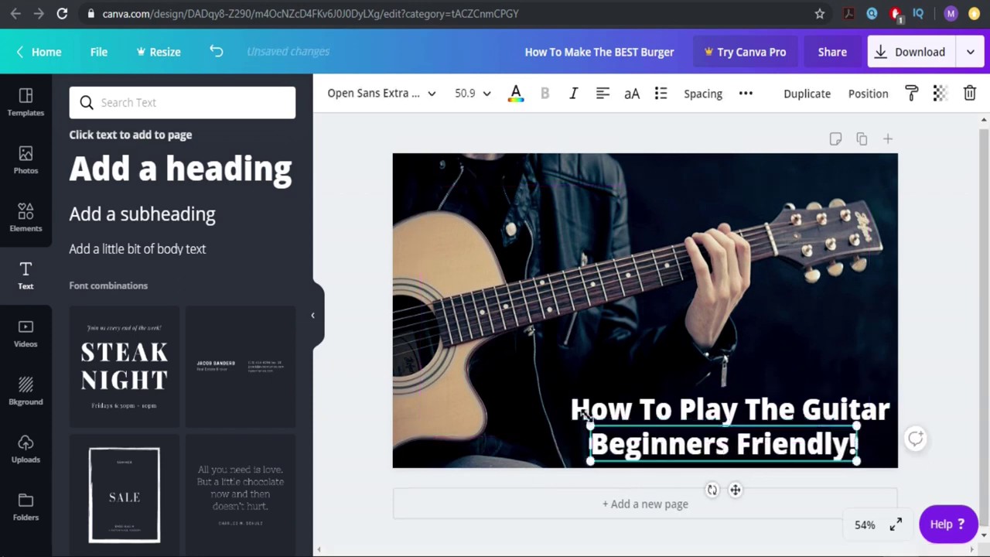
click(947, 317)
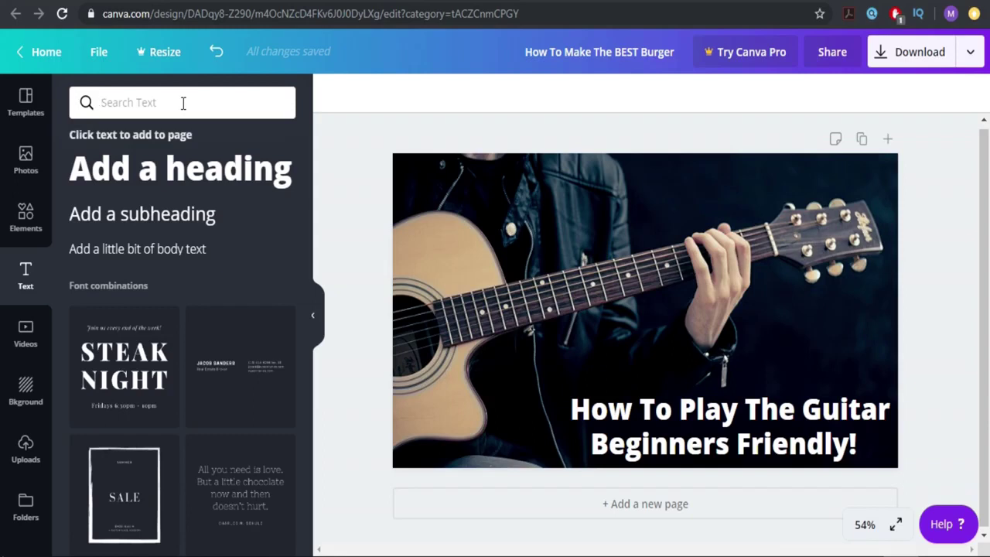
Step: Search the photo library for "piano"
text(pl)
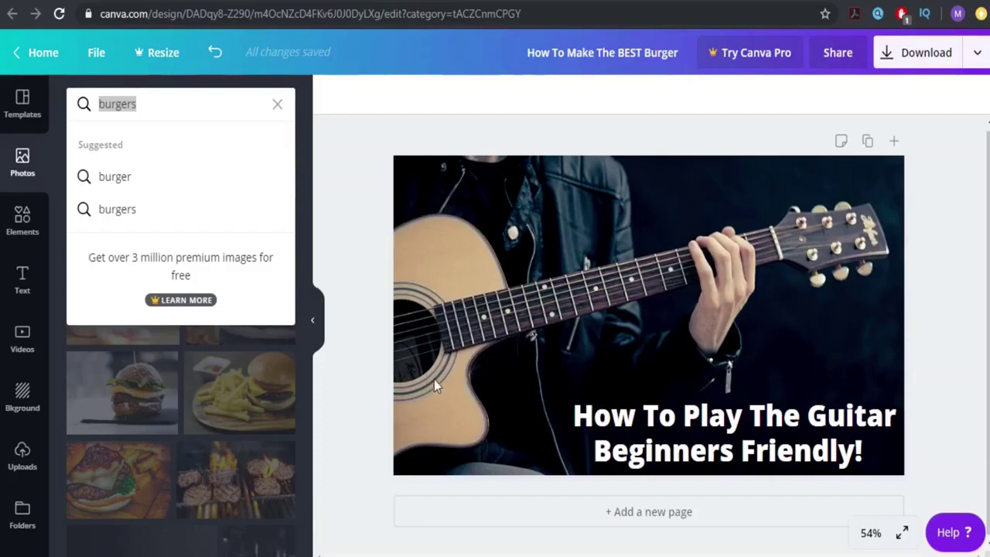
click(184, 110)
text(piano)
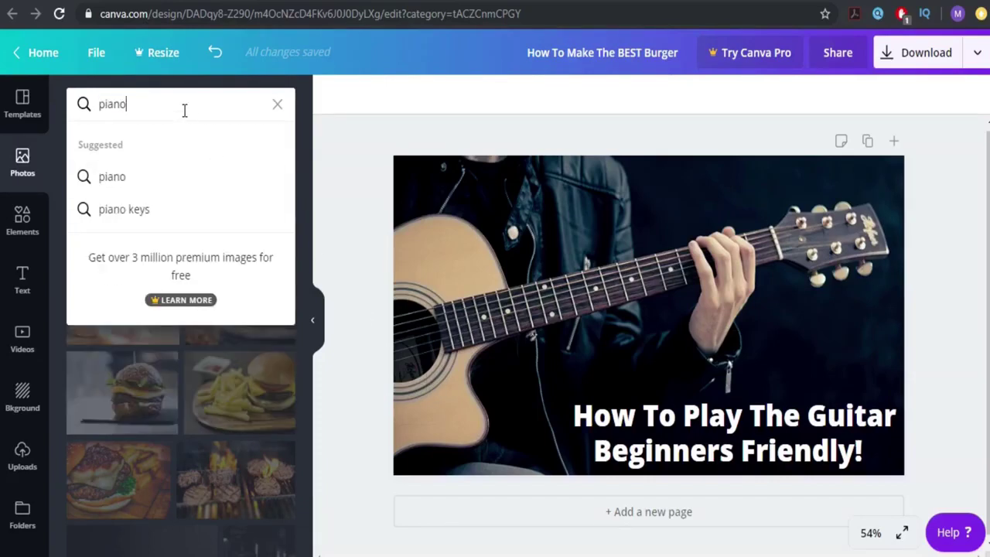
key(Return)
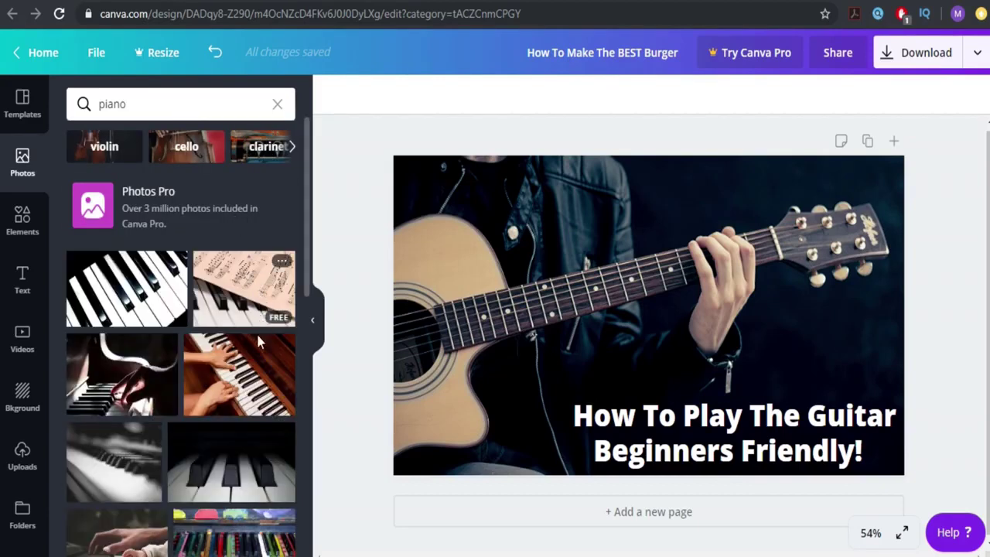
Step: Try the photo of hands on a wooden piano over the guitar picture, then delete it
click(196, 367)
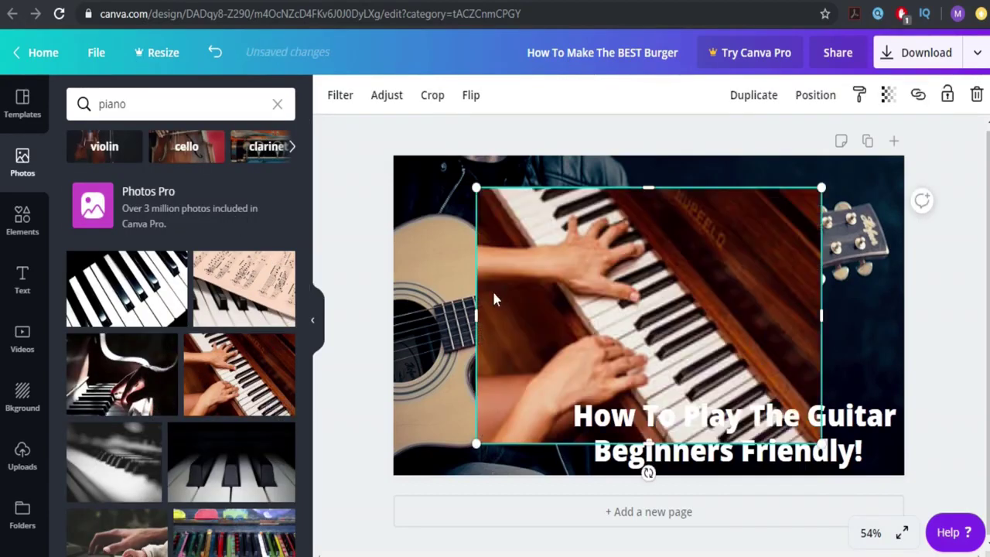
click(430, 266)
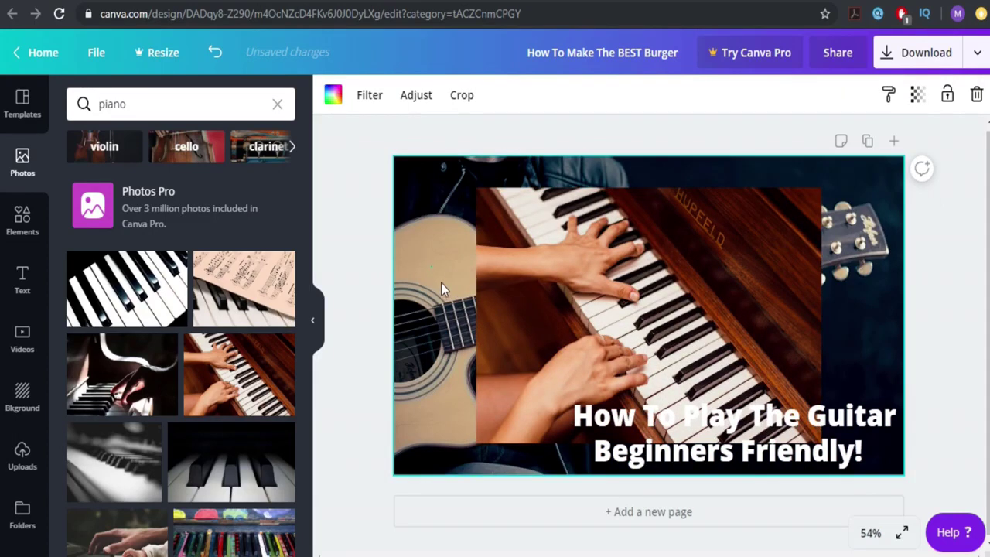
click(480, 280)
key(Delete)
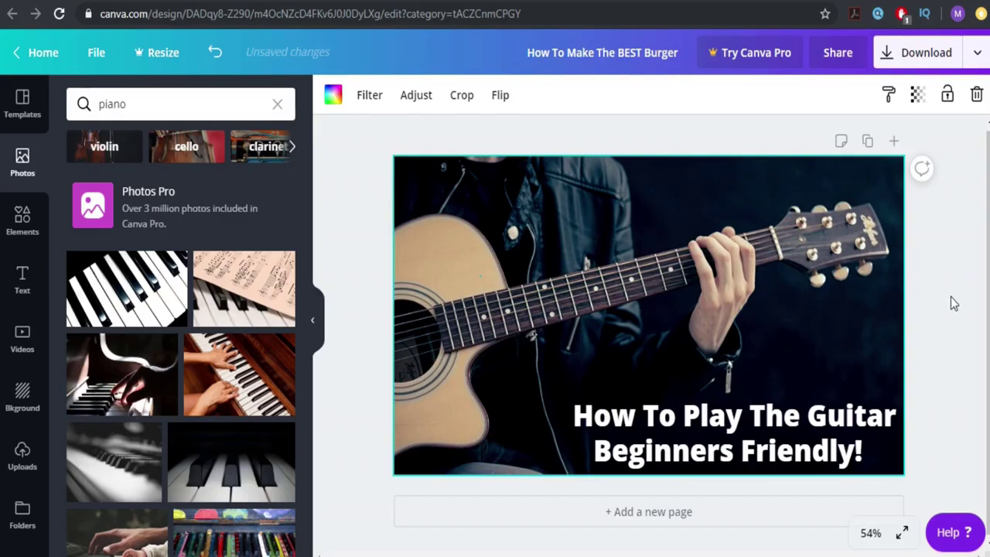
Step: Replace the guitar photo with the photo of hands playing a wooden piano, enlarged to cover the whole page
key(Delete)
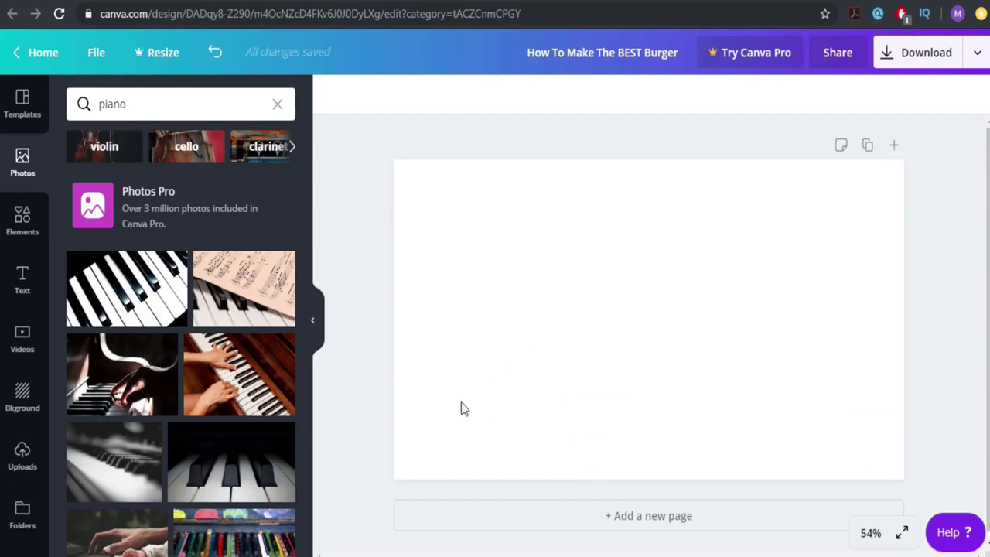
click(240, 391)
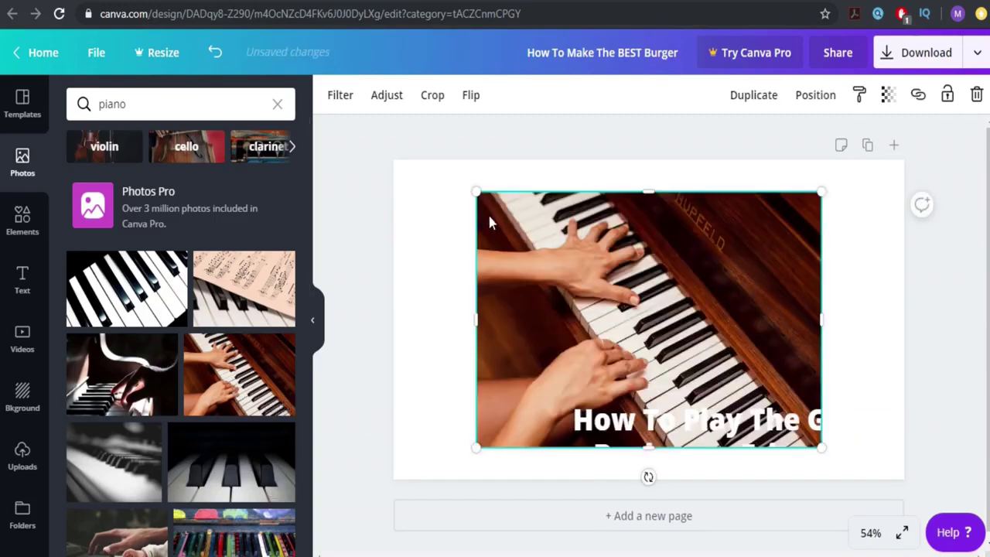
drag(477, 192, 409, 147)
drag(631, 390, 675, 402)
drag(451, 463, 343, 541)
drag(497, 434, 565, 403)
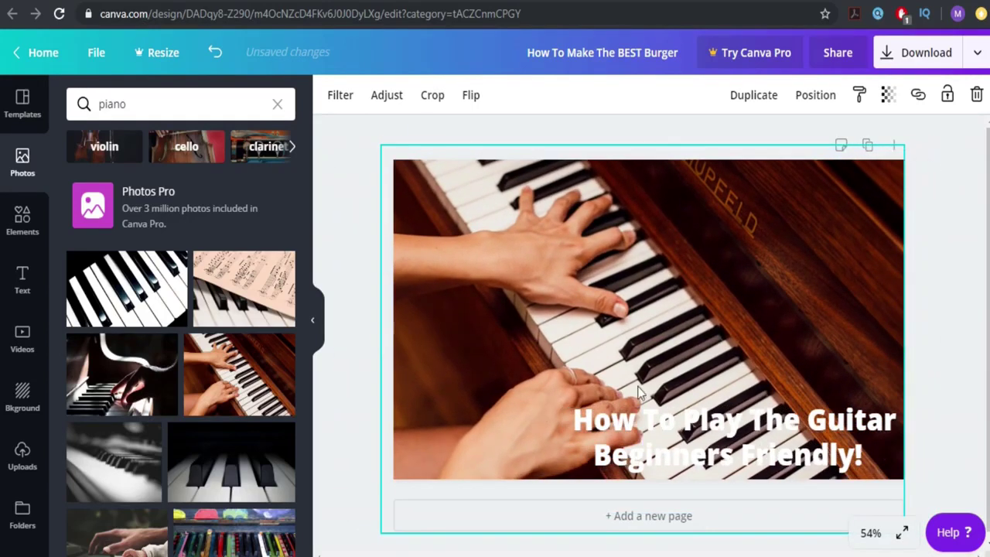
Step: Fit the main heading diagonally along the piano's wooden panel at size 34.7 and reword it "How To Play The Piano"
drag(801, 402, 800, 173)
drag(572, 175, 675, 186)
drag(787, 237, 734, 268)
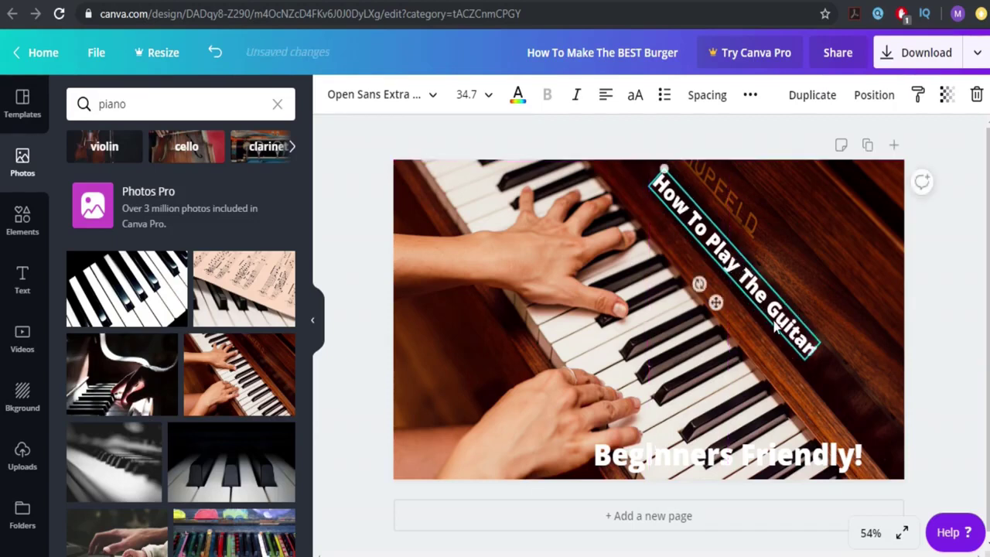
double_click(781, 324)
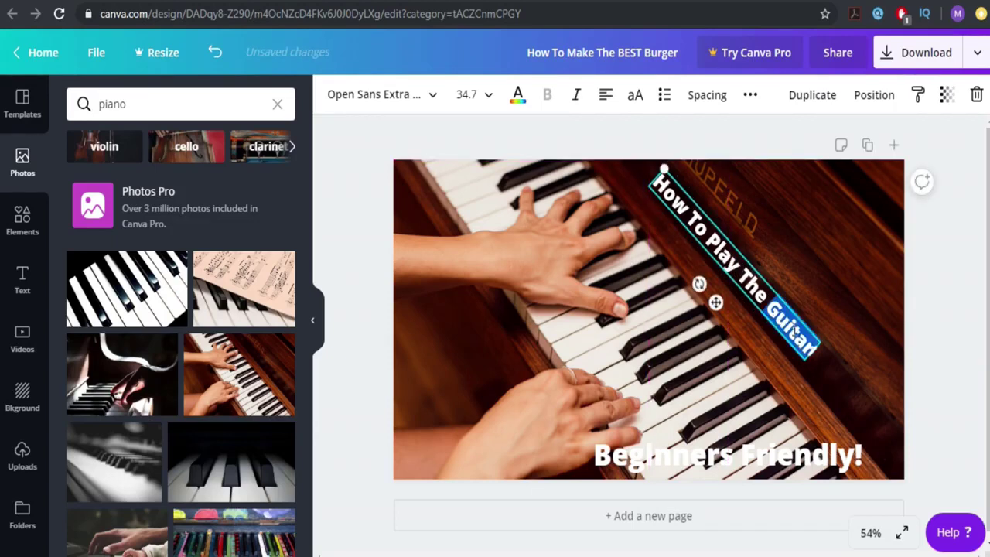
text(Piano)
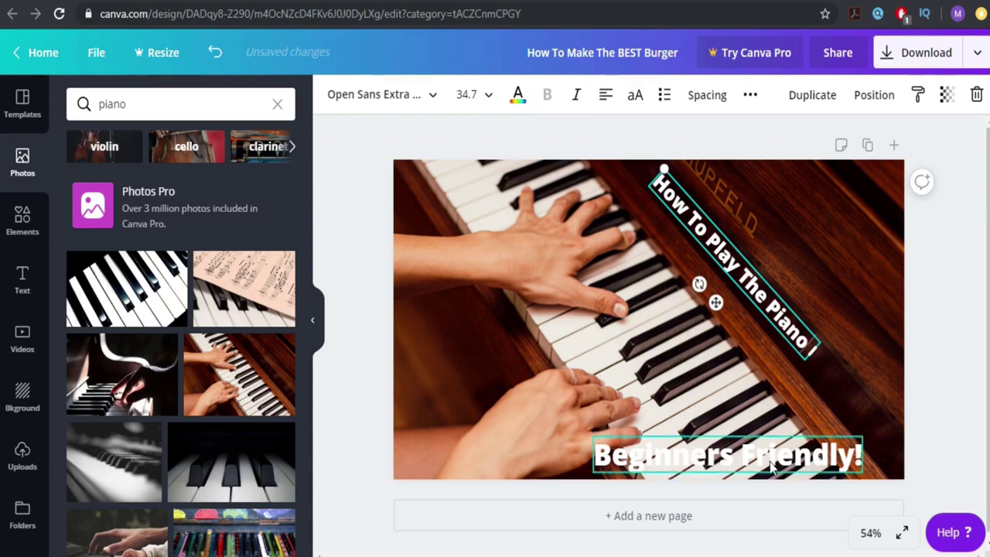
Step: Shrink the "Beginners Friendly!" text to size 27.1 and place it diagonally just above and parallel to the piano heading
click(770, 464)
drag(769, 464, 769, 420)
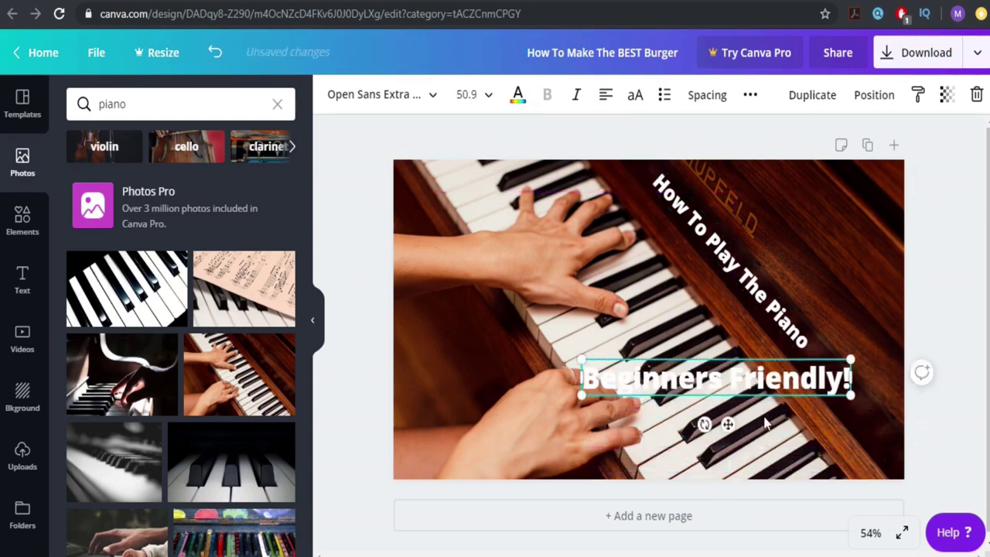
drag(703, 424, 653, 420)
drag(646, 249, 709, 372)
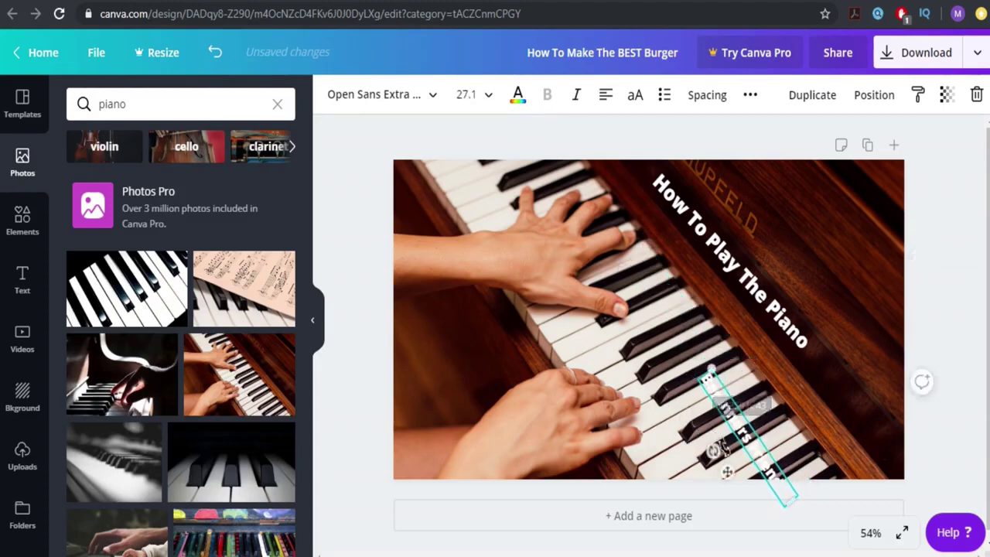
drag(738, 437, 720, 263)
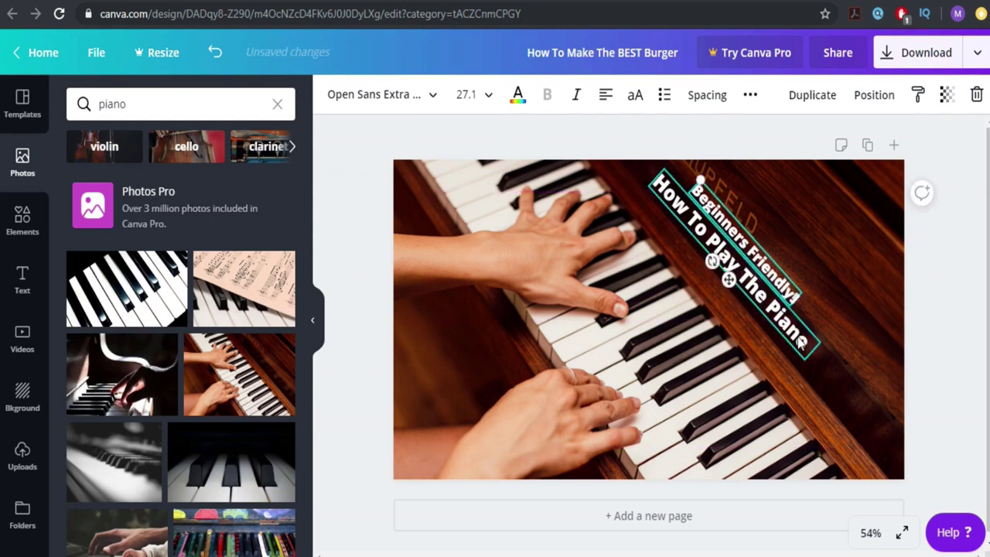
click(939, 311)
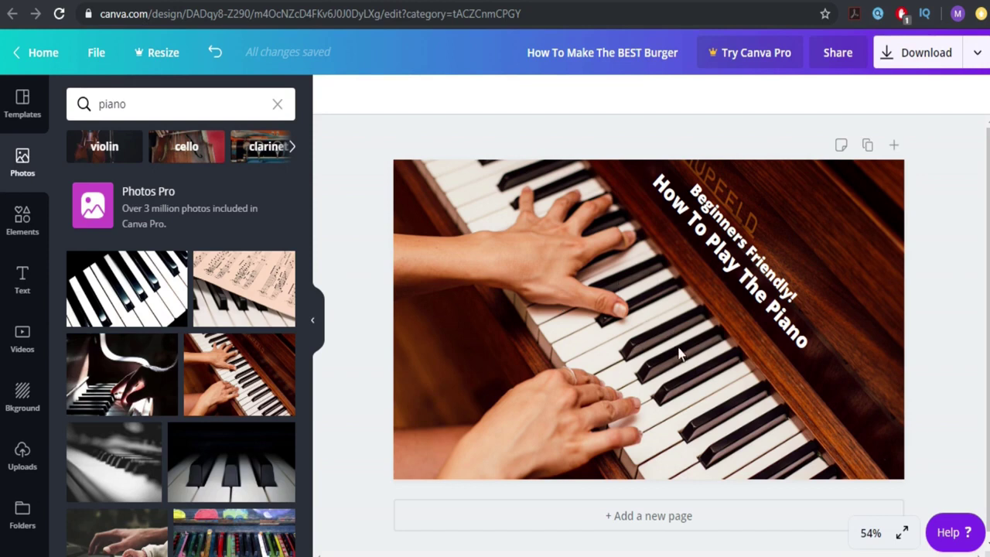
Step: Search the elements for "circle" and place the gradient brush-stroke circle in the photo's upper right corner
click(23, 220)
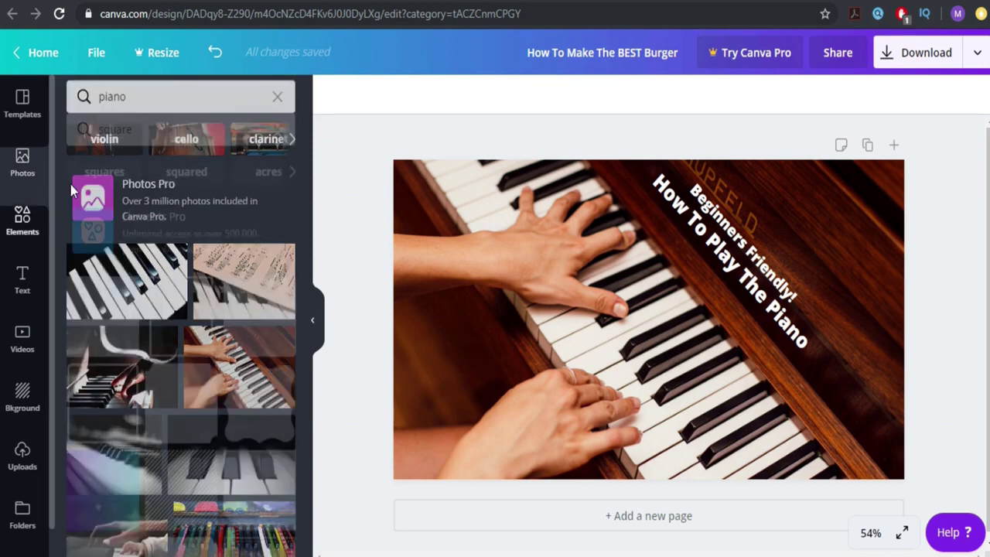
click(146, 114)
text(c)
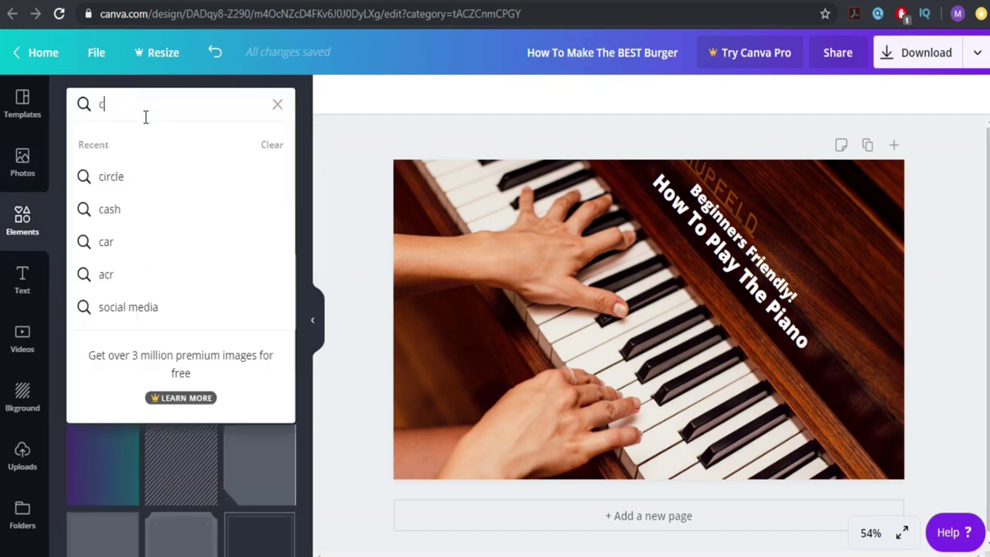
text(ircle)
key(Return)
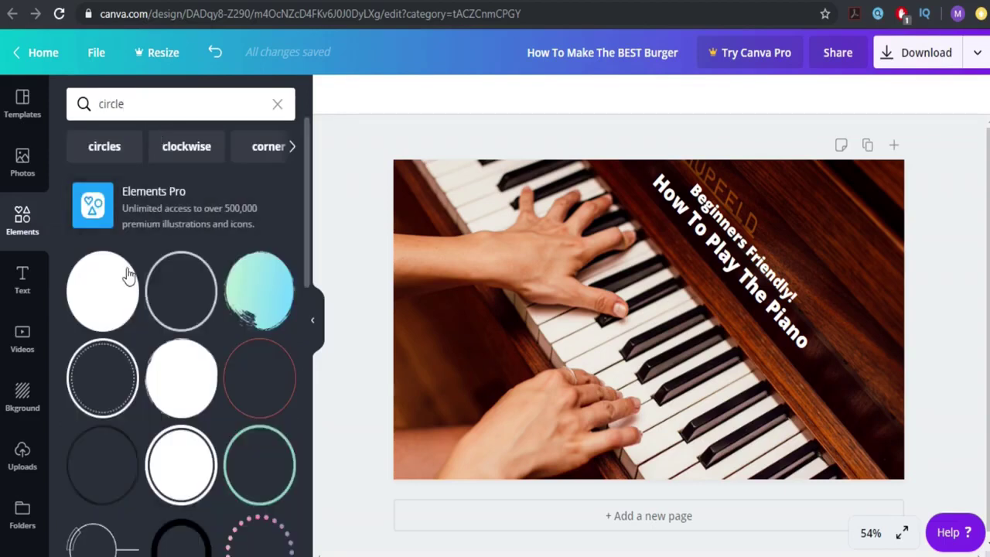
click(271, 302)
drag(647, 334, 874, 177)
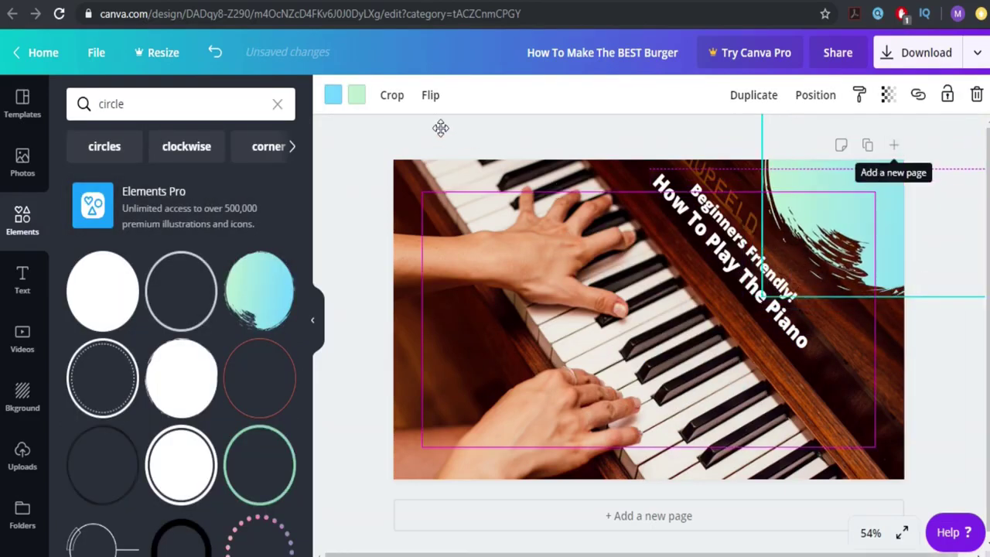
Step: Recolour the brush-stroke circle's gradient to white and light orange
click(332, 94)
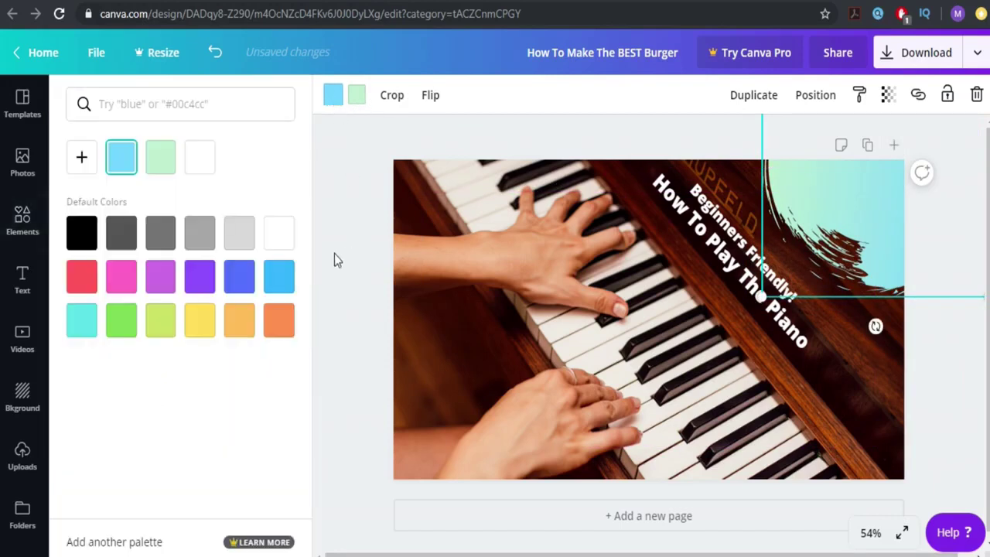
click(279, 232)
click(279, 276)
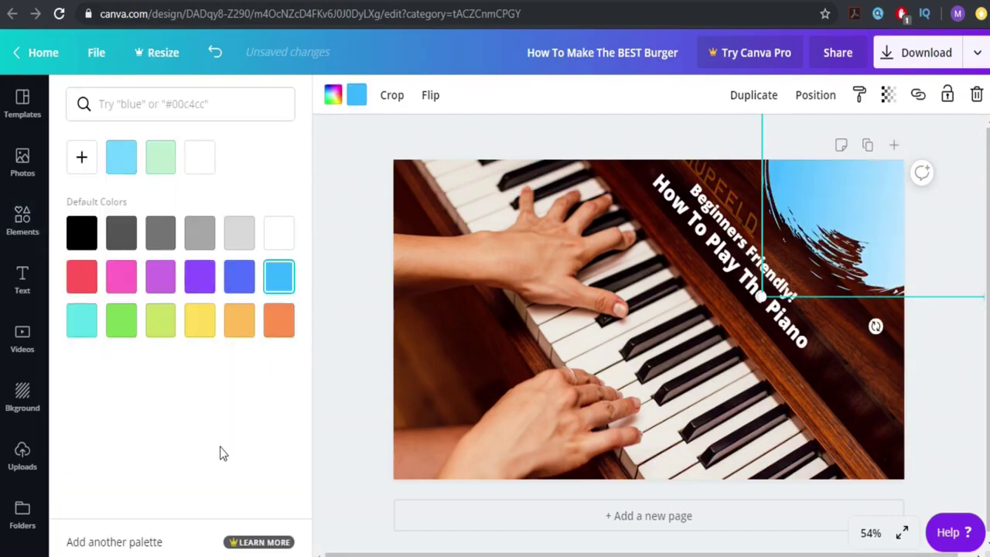
click(251, 328)
click(374, 288)
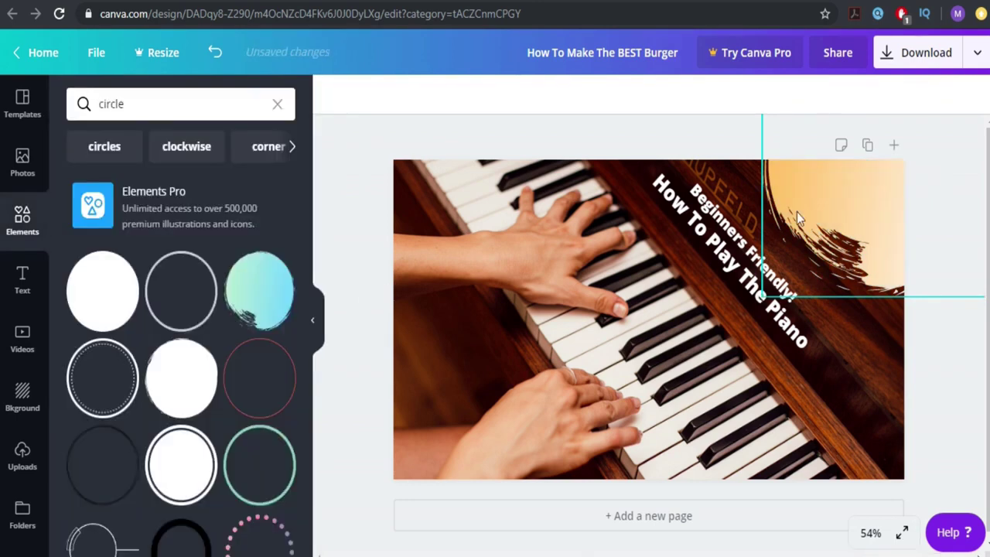
Step: Shift the brush-stroke circle slightly further into the corner and set its transparency to 52
drag(795, 211, 807, 210)
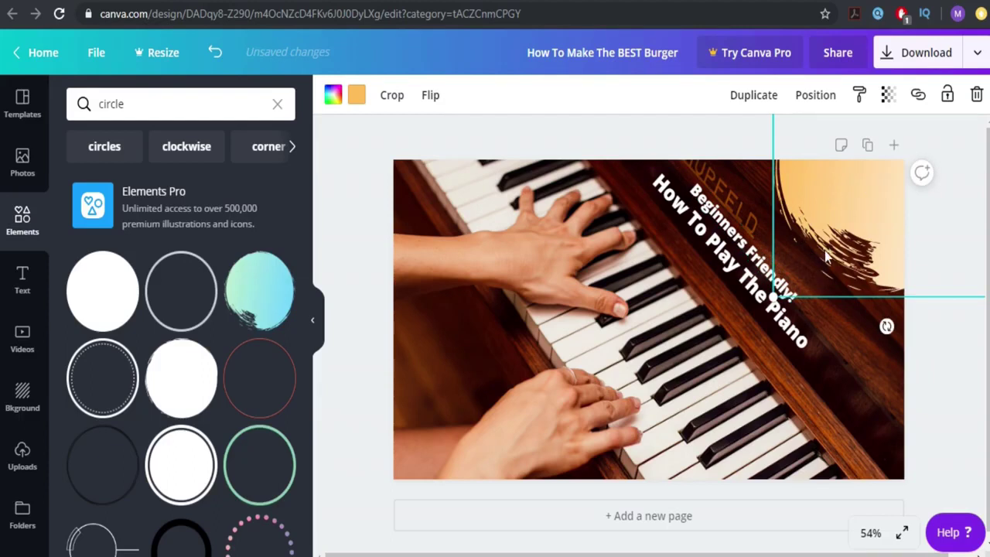
click(888, 96)
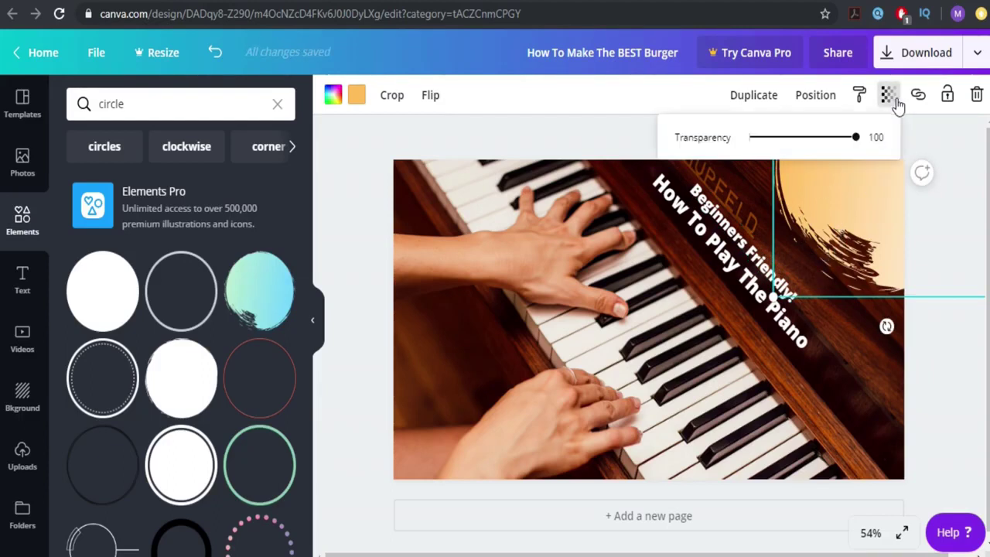
mouse_move(826, 139)
mouse_down()
mouse_move(762, 143)
mouse_move(792, 151)
mouse_move(806, 140)
mouse_move(808, 155)
mouse_up()
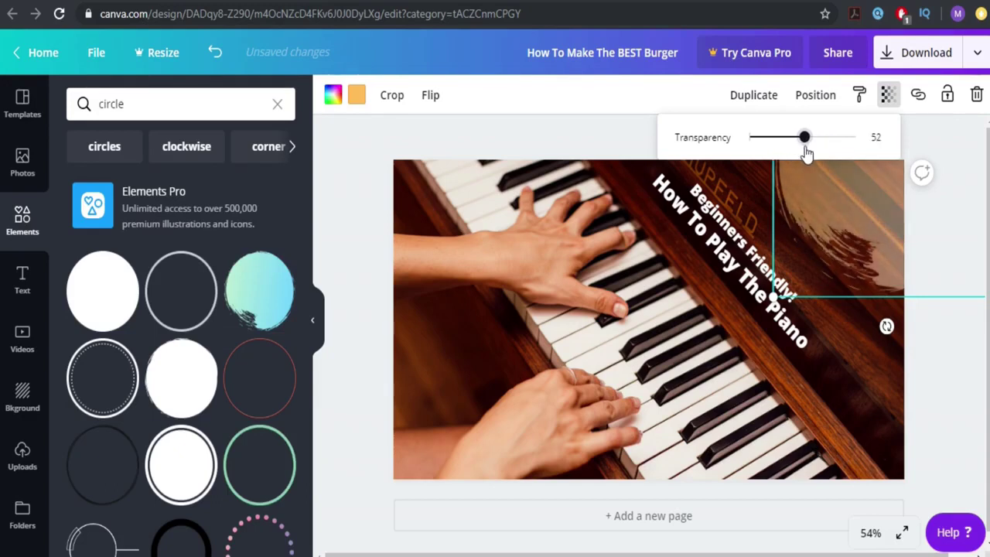
click(921, 339)
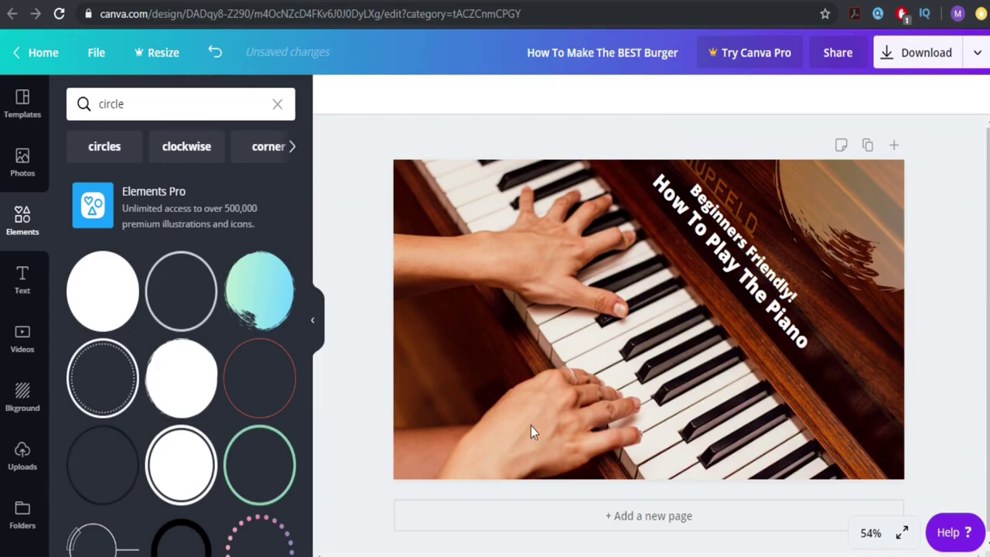
Step: Search the photo library for "drums" and look through the drum photos
click(209, 109)
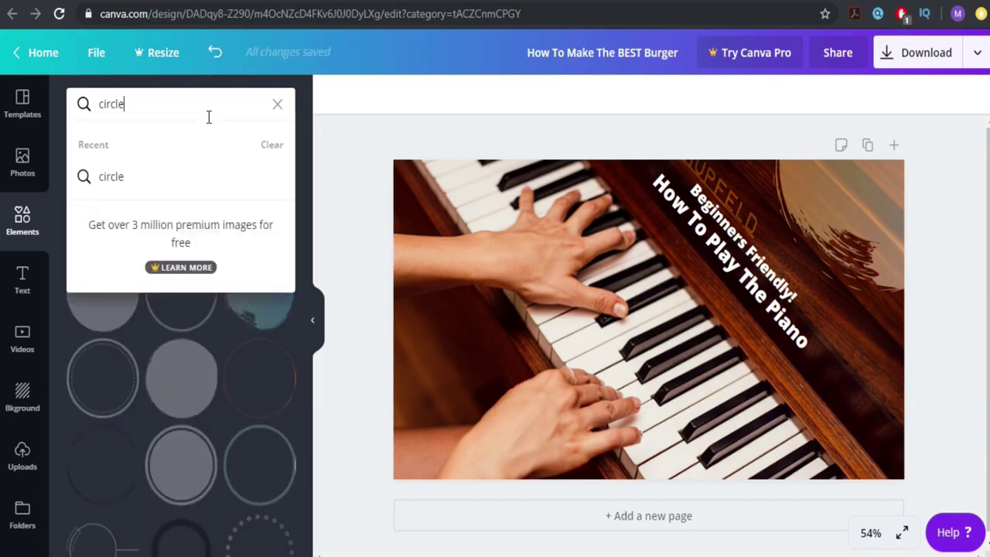
click(39, 169)
click(228, 93)
key(ctrl+a)
text(drums)
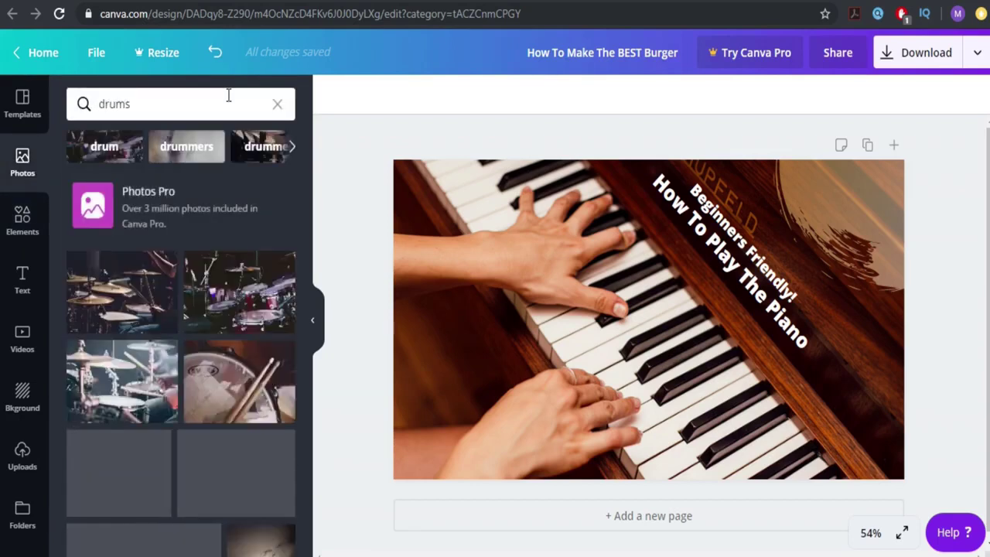
scroll(143, 507, down, 1)
scroll(271, 331, down, 8)
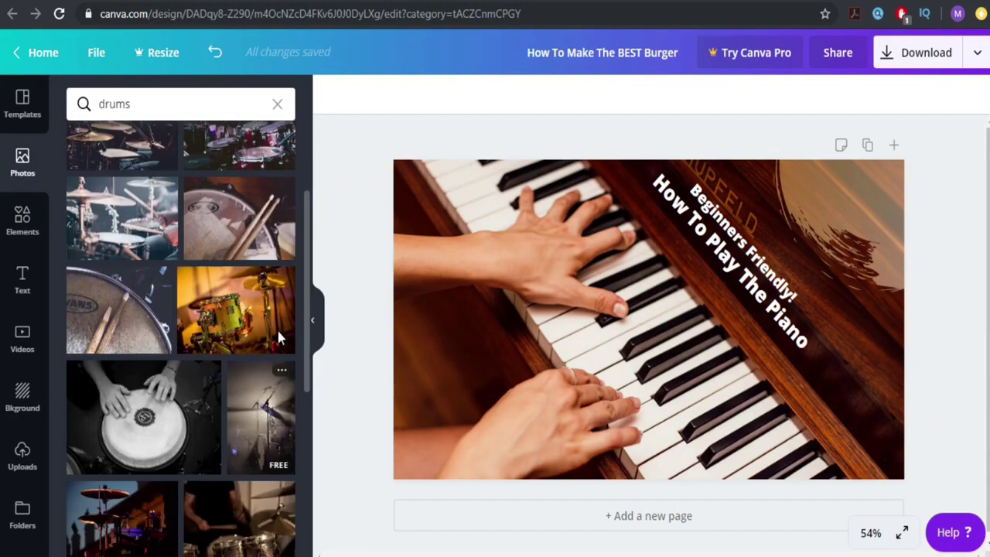
scroll(261, 327, down, 2)
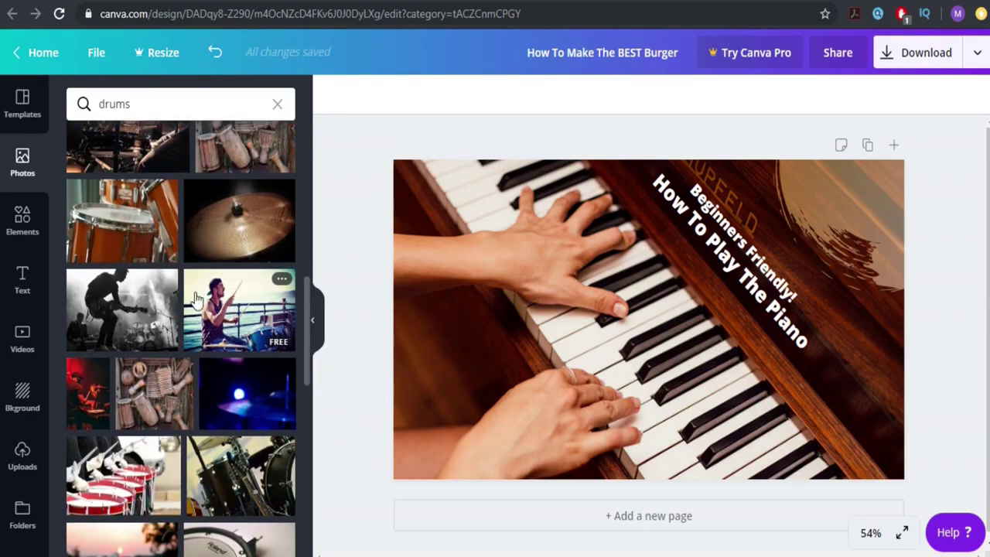
scroll(256, 377, down, 1)
scroll(253, 382, down, 1)
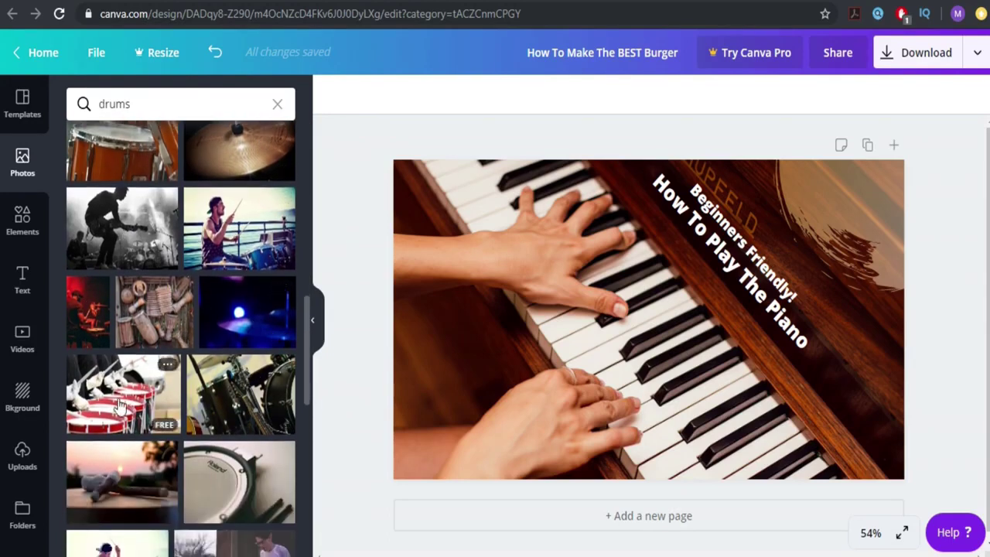
scroll(232, 395, up, 15)
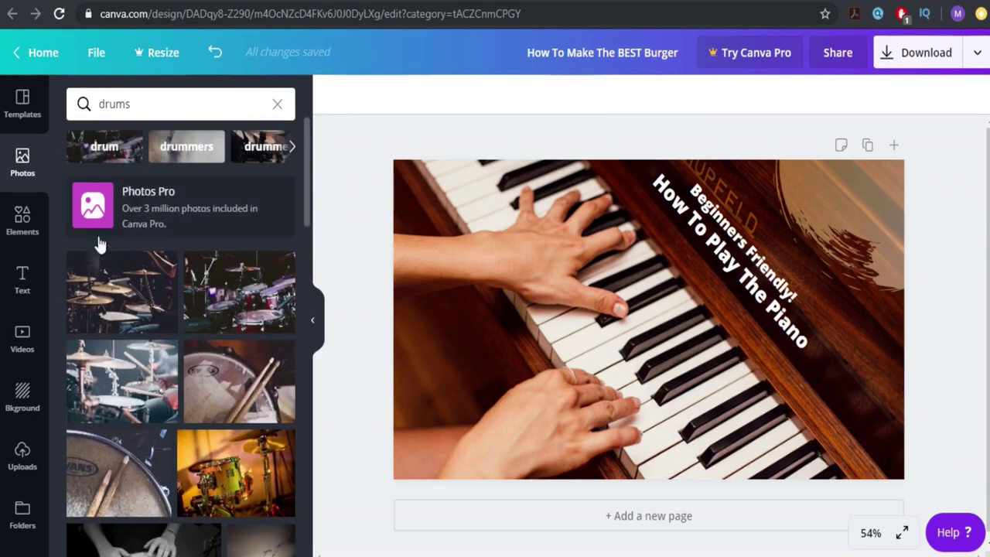